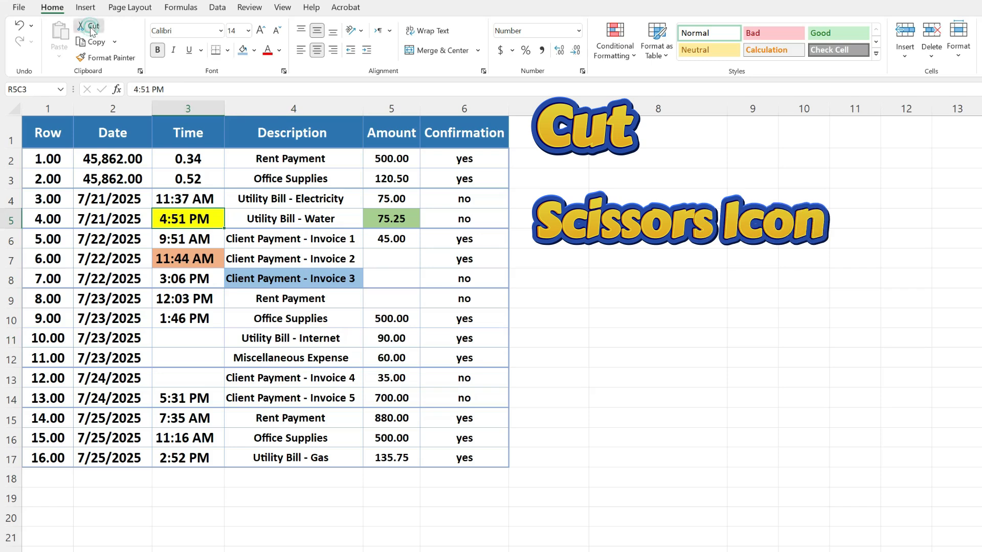
Move the cut 4:51 PM time to R11C3, and move the 11:44 AM time from R7C3 to R5C3
{"action": "left_click", "coordinate": [177, 336]}
{"action": "key", "text": "ctrl+v"}
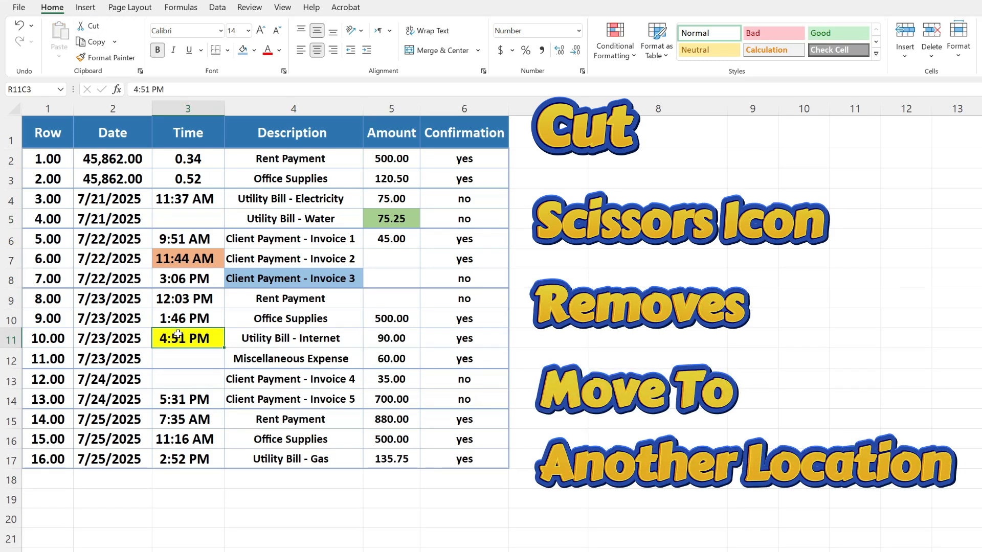
{"action": "left_click", "coordinate": [179, 226]}
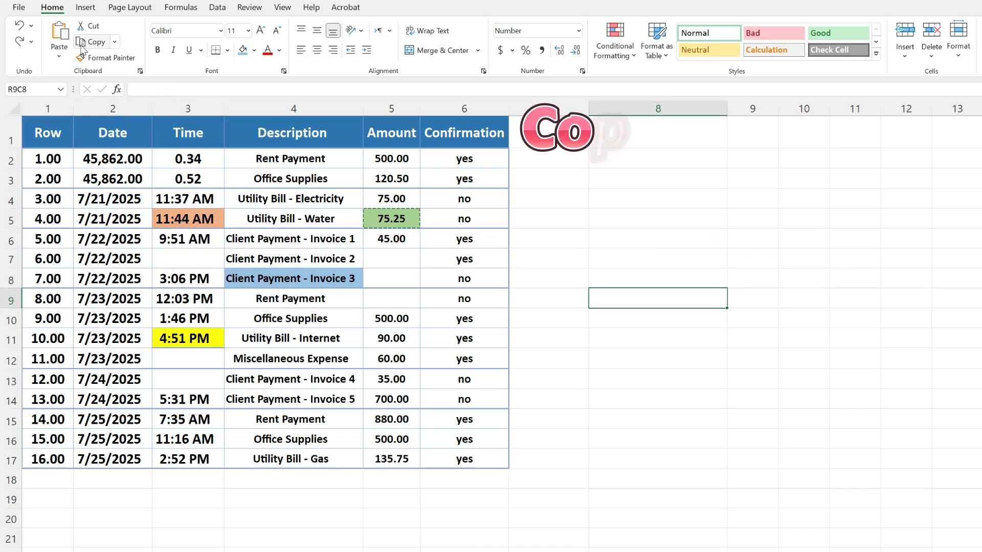
Copy the highlighted 11:44 AM time from R5C3 to the empty Time cells R7C3, R12C3 and R13C3
{"action": "left_click", "coordinate": [189, 220]}
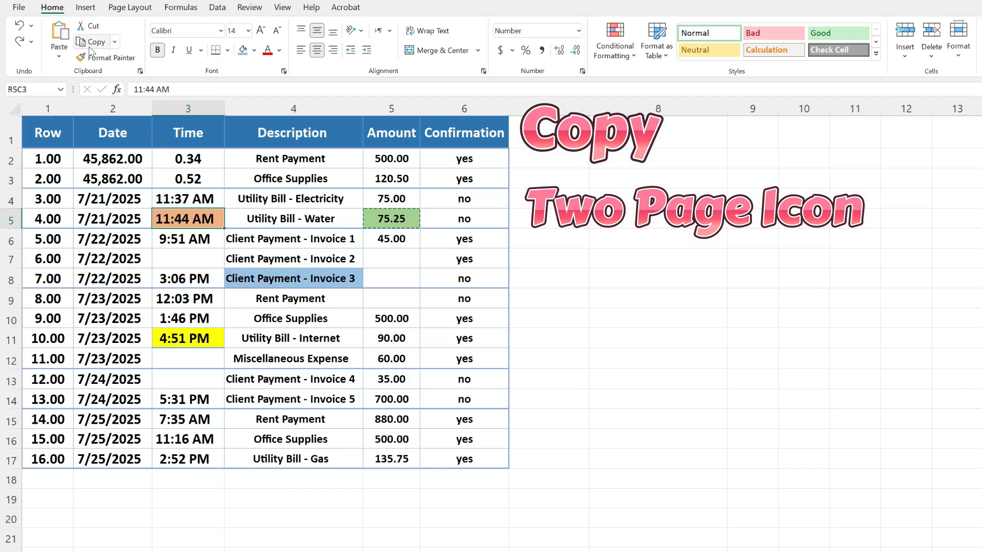
{"action": "key", "text": "ctrl+c"}
{"action": "left_click", "coordinate": [169, 259]}
{"action": "key", "text": "ctrl+v"}
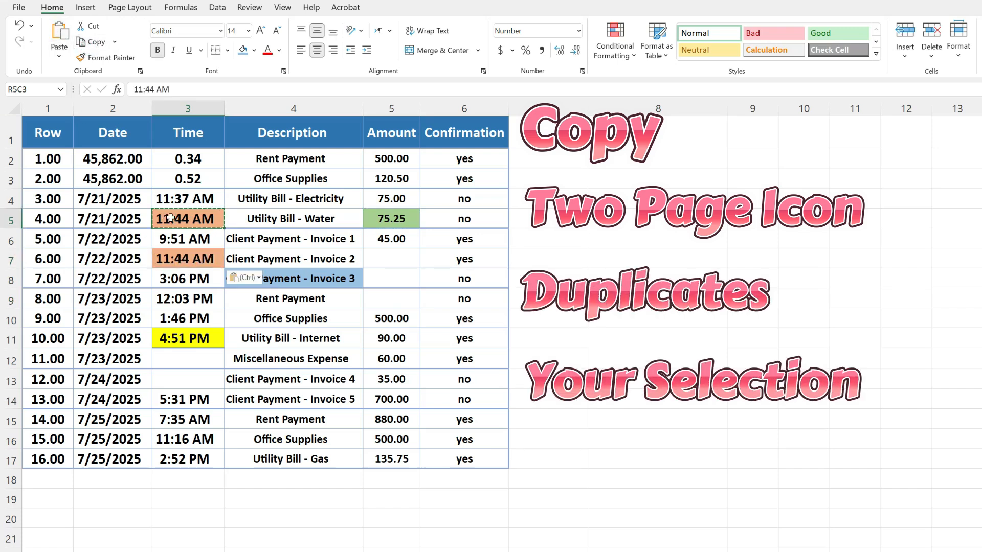
{"action": "key", "text": "ctrl+c"}
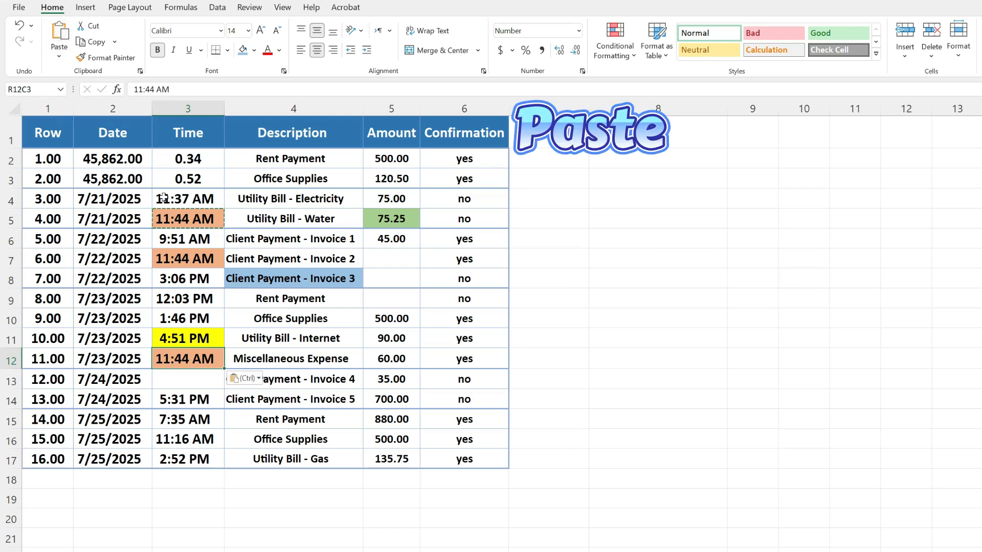
{"action": "left_click", "coordinate": [171, 221]}
{"action": "left_click", "coordinate": [191, 378]}
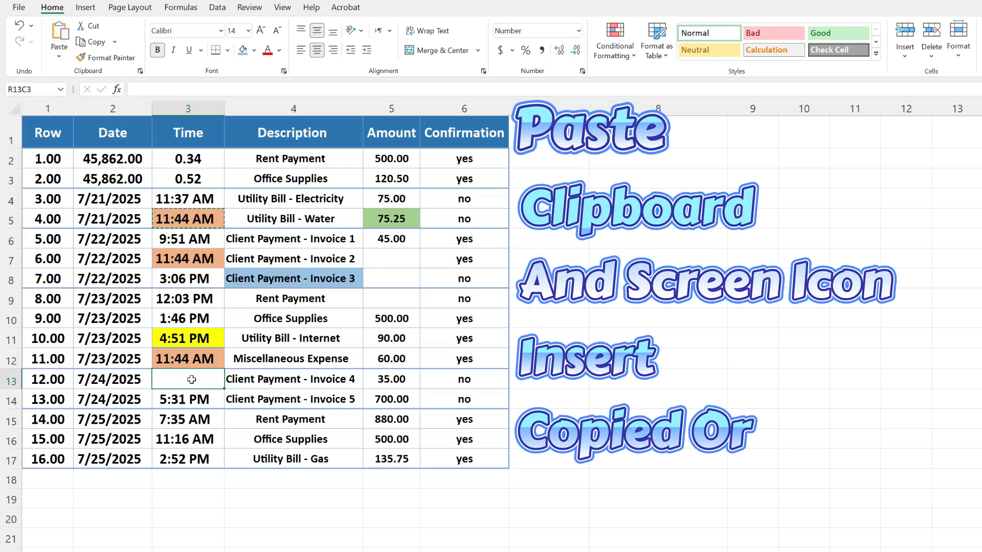
Copy the 75.25 amount from R5C5 to R7C5, and move the original from R5C5 to R8C5
{"action": "left_click", "coordinate": [386, 222]}
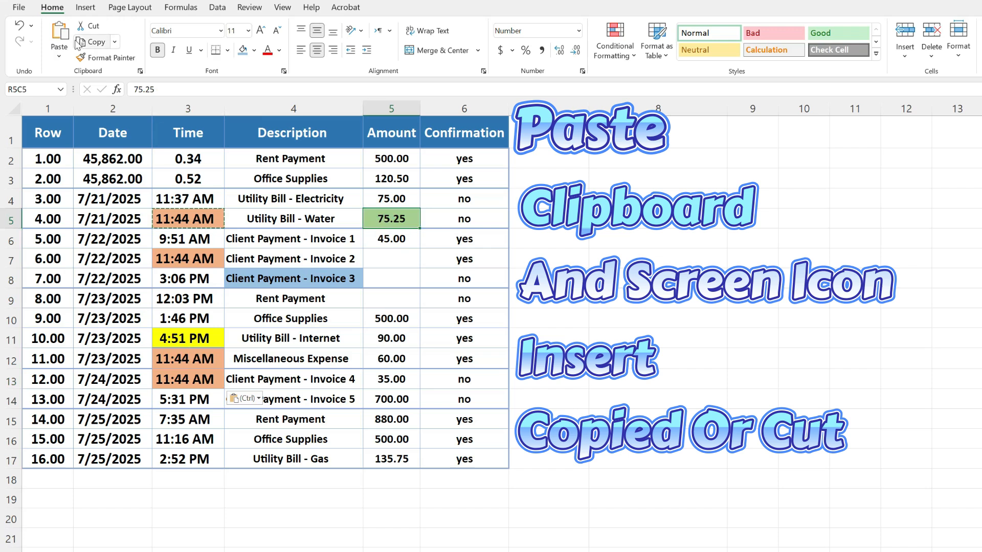
{"action": "left_click", "coordinate": [97, 42]}
{"action": "key", "text": "ctrl+v"}
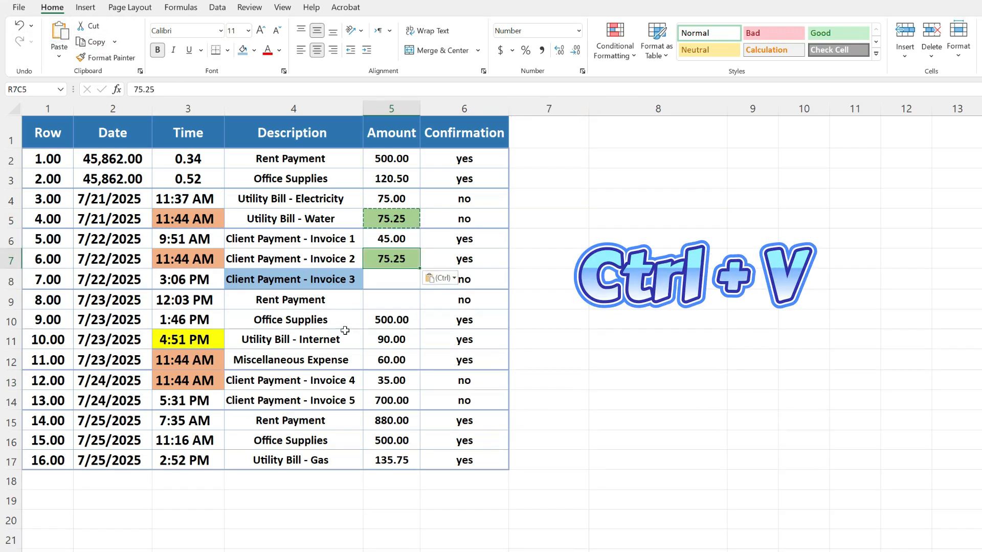
{"action": "left_click", "coordinate": [386, 285]}
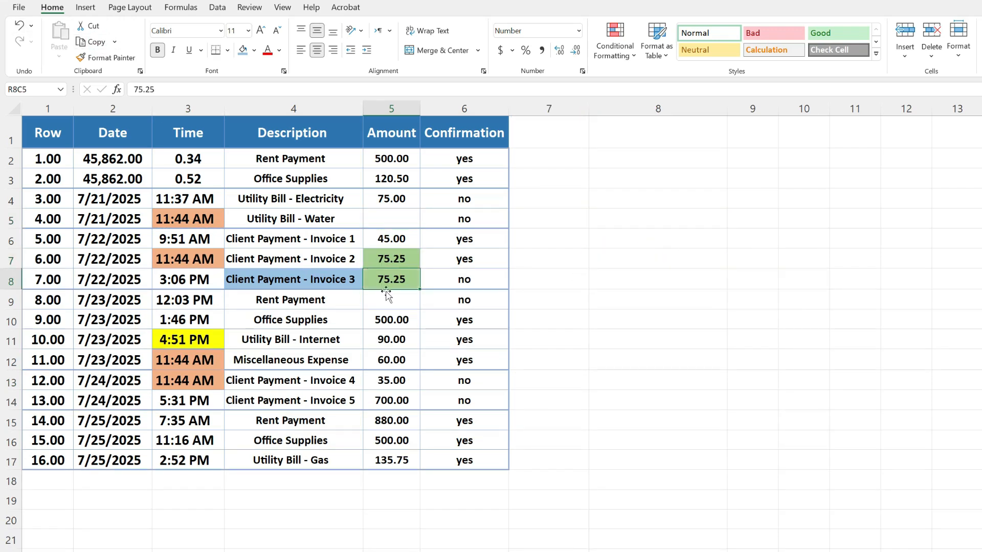
{"action": "left_click", "coordinate": [387, 297]}
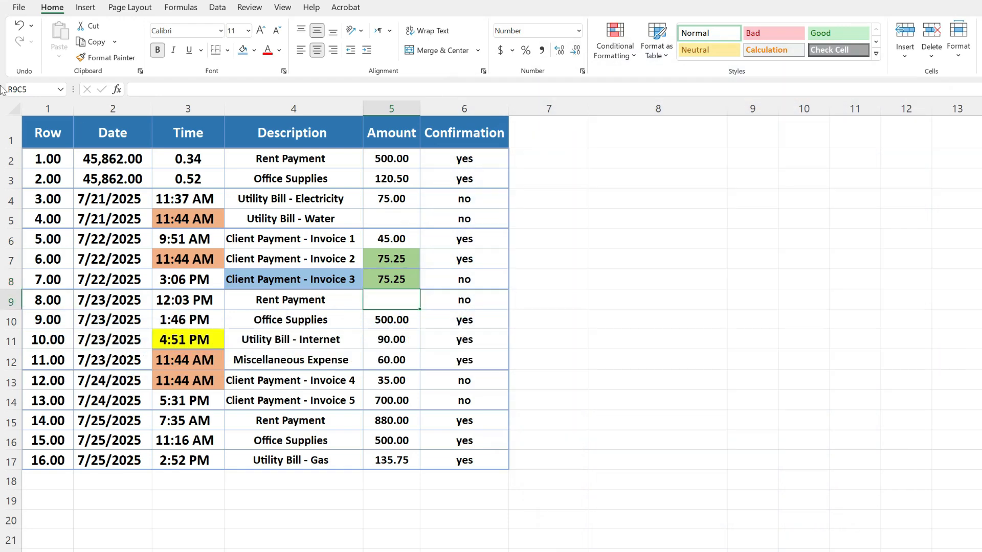
Copy the amount in R7C5 and review the Paste Special options without pasting anything
{"action": "left_click", "coordinate": [376, 266]}
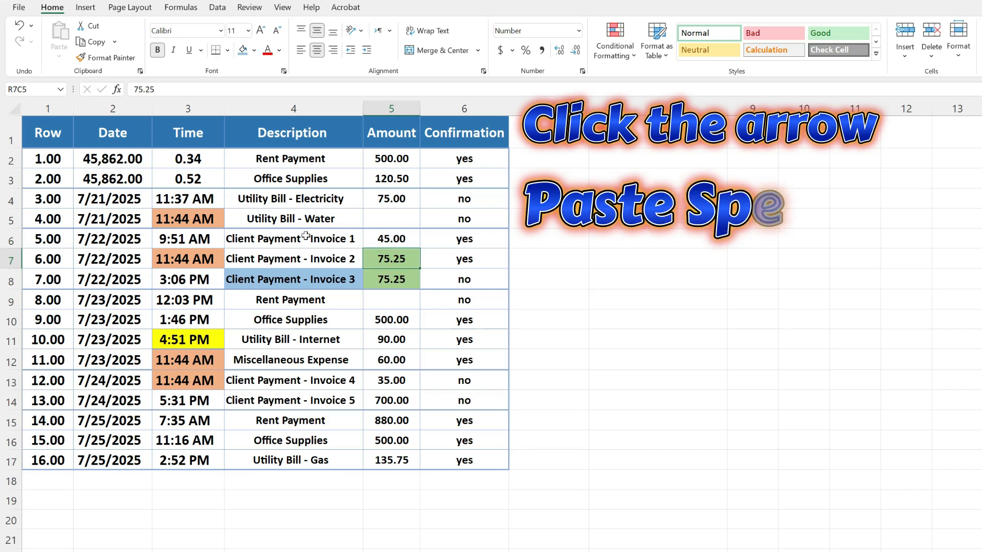
{"action": "key", "text": "ctrl+c"}
{"action": "left_click", "coordinate": [59, 57]}
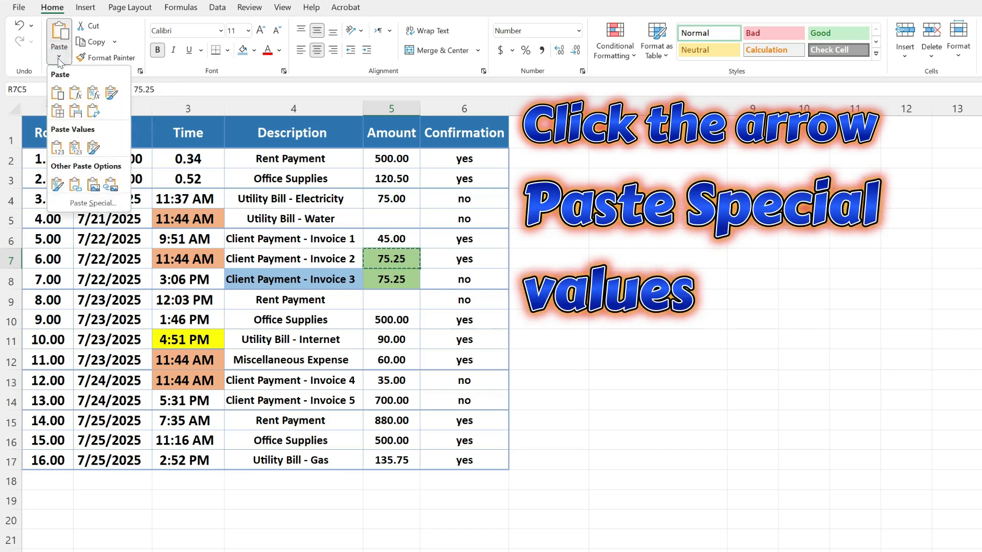
{"action": "left_click", "coordinate": [94, 203]}
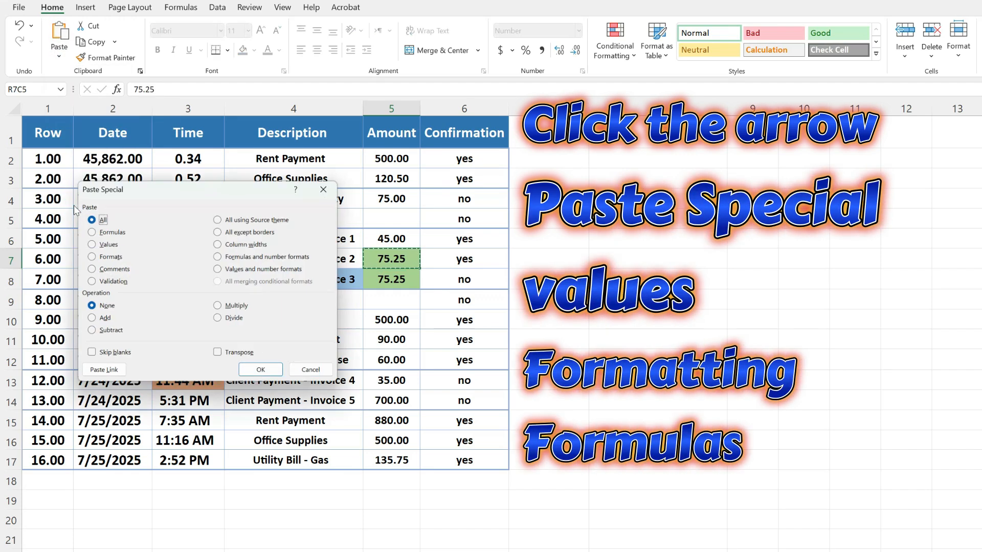
{"action": "left_click_drag", "start_coordinate": [162, 191], "coordinate": [154, 152]}
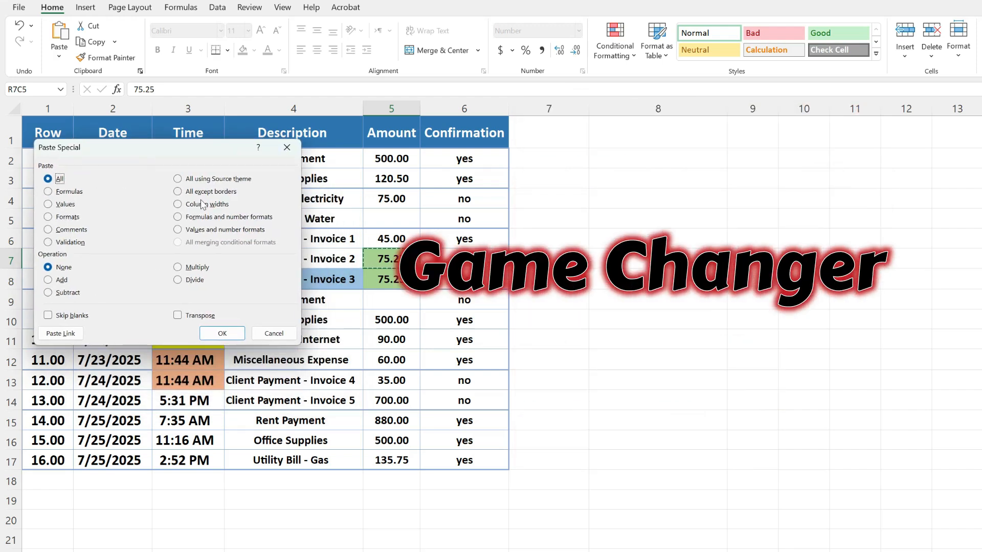
{"action": "left_click", "coordinate": [273, 333]}
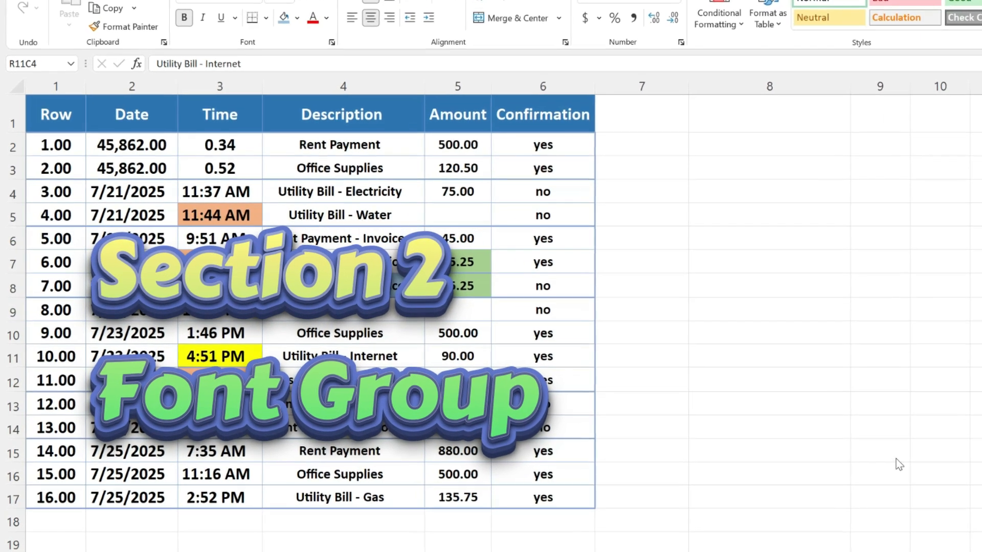
Try Arial Black on the Office Supplies description in R3C4, and set its font to Broadway
{"action": "left_click", "coordinate": [295, 167]}
{"action": "left_click", "coordinate": [220, 30]}
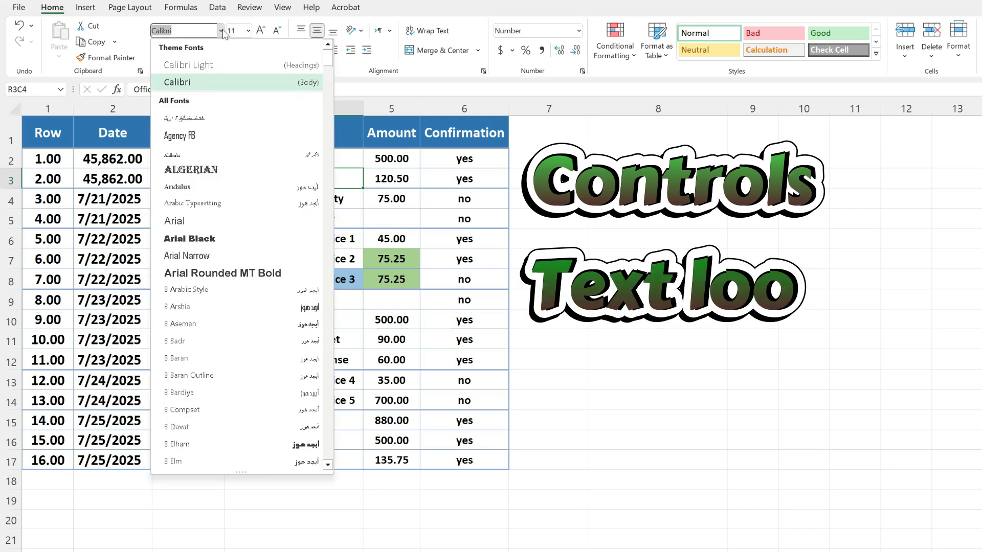
{"action": "left_click", "coordinate": [189, 239]}
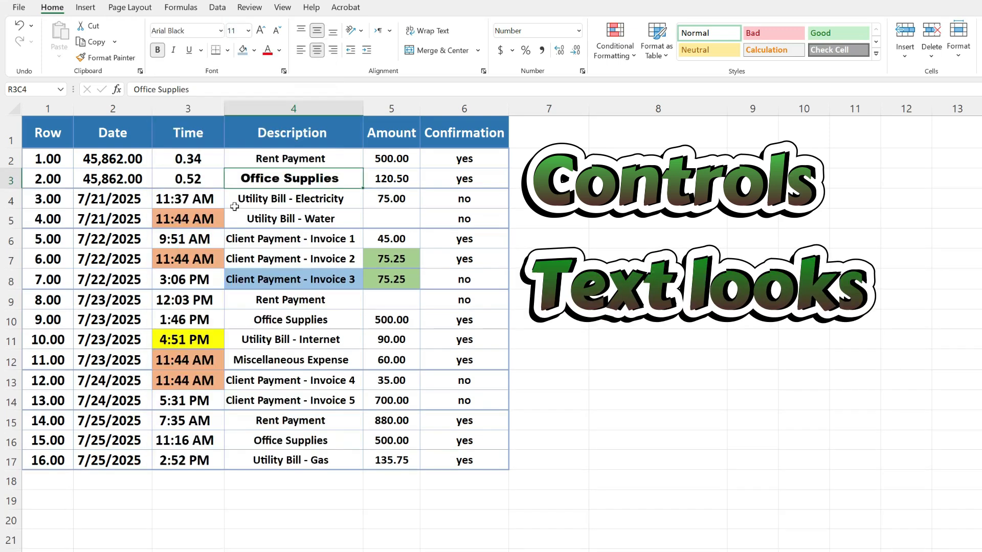
{"action": "left_click", "coordinate": [194, 32]}
{"action": "type", "text": "B Baran"}
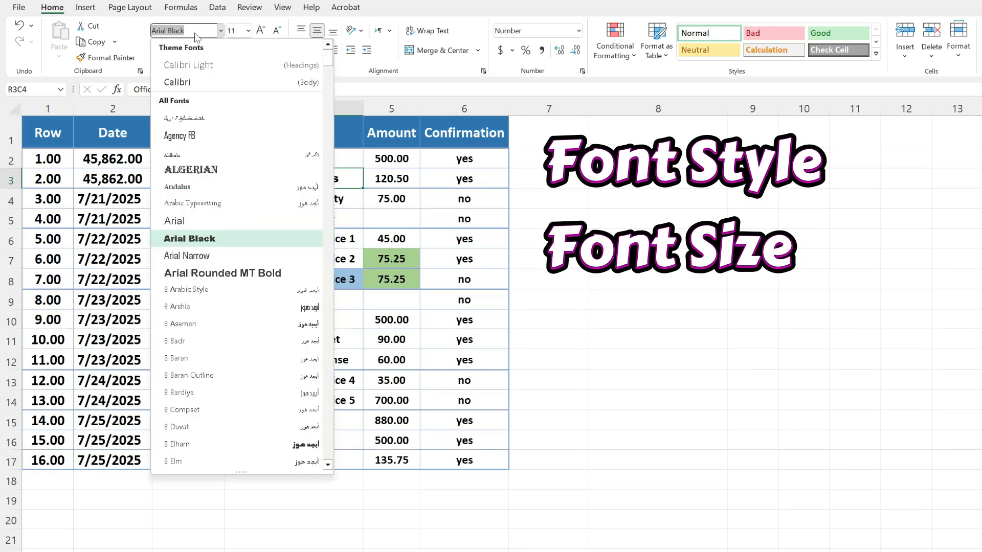
{"action": "scroll", "coordinate": [193, 321], "scroll_direction": "down", "scroll_amount": 3}
{"action": "scroll", "coordinate": [193, 321], "scroll_direction": "down", "scroll_amount": 15}
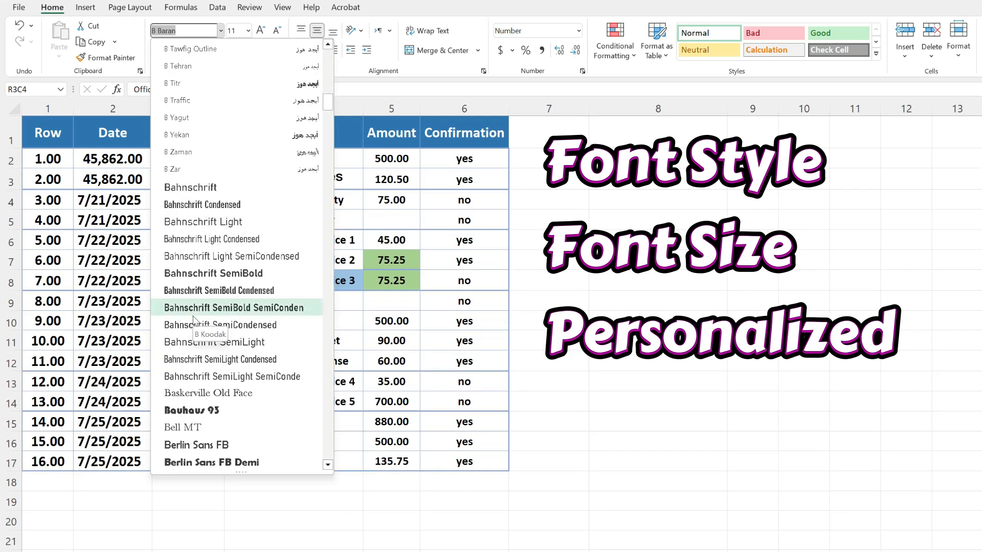
{"action": "left_click", "coordinate": [207, 250]}
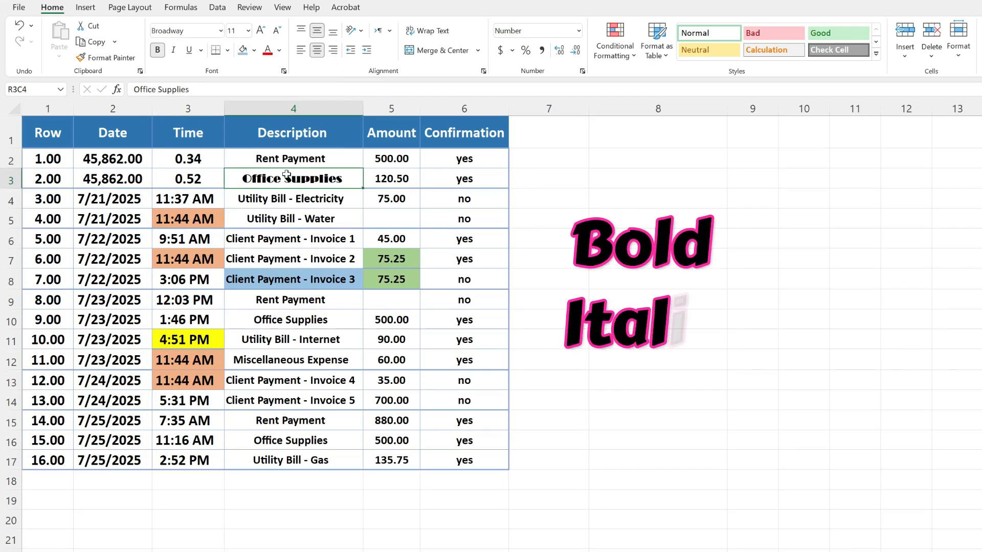
Give the Office Supplies description in R3C4 a blue font color and a dark orange fill
{"action": "left_click", "coordinate": [279, 50]}
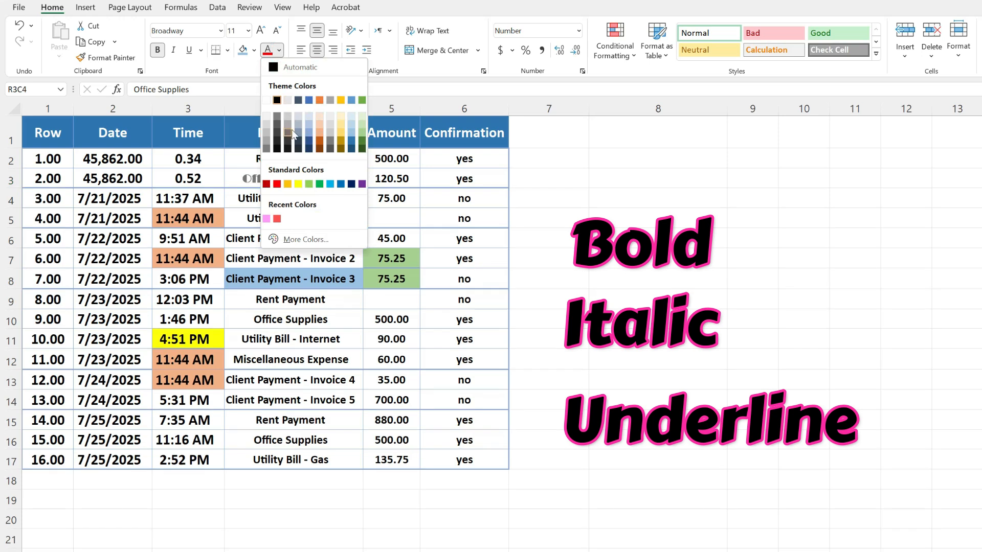
{"action": "left_click", "coordinate": [313, 145]}
{"action": "left_click", "coordinate": [254, 51]}
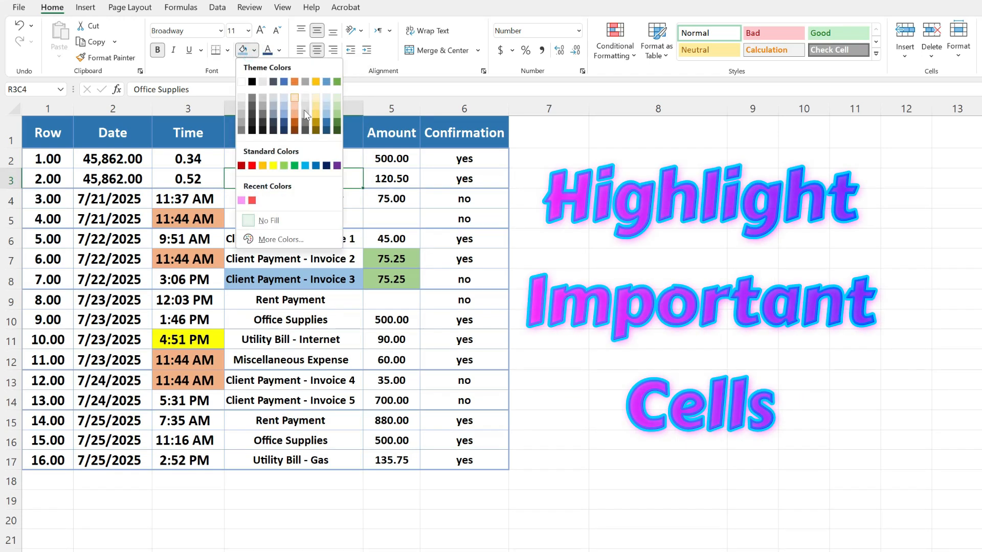
{"action": "left_click", "coordinate": [295, 122]}
Set the font color of the Utility Bill - Electricity description in R4C4 to dark gold
{"action": "key", "text": "Down"}
{"action": "left_click", "coordinate": [279, 50]}
{"action": "left_click", "coordinate": [339, 139]}
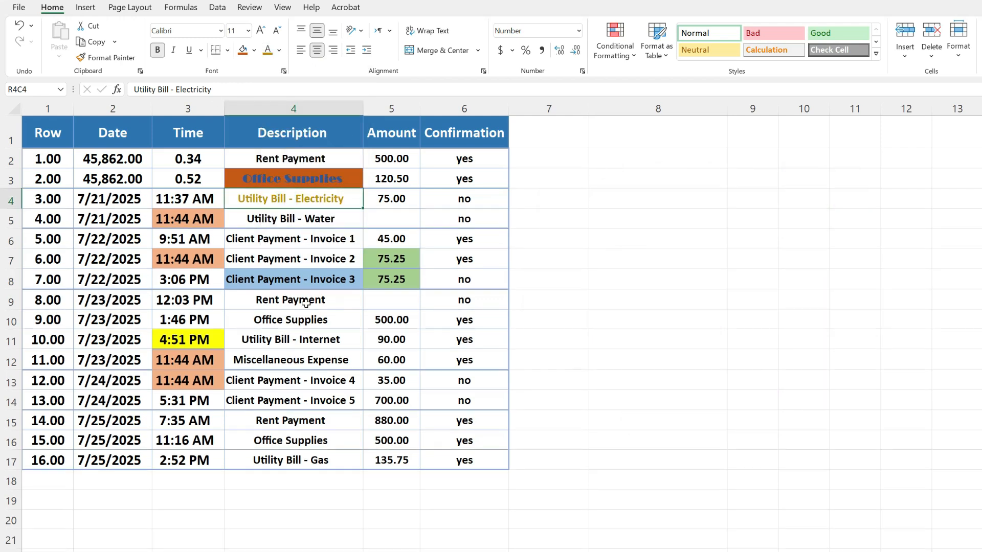
Set the Client Payment - Invoice 2 description in R7C4 to a yellow font with a dark orange fill
{"action": "key", "text": "Down"}
{"action": "key", "text": "Down"}
{"action": "key", "text": "Down"}
{"action": "left_click", "coordinate": [280, 50]}
{"action": "left_click", "coordinate": [302, 169]}
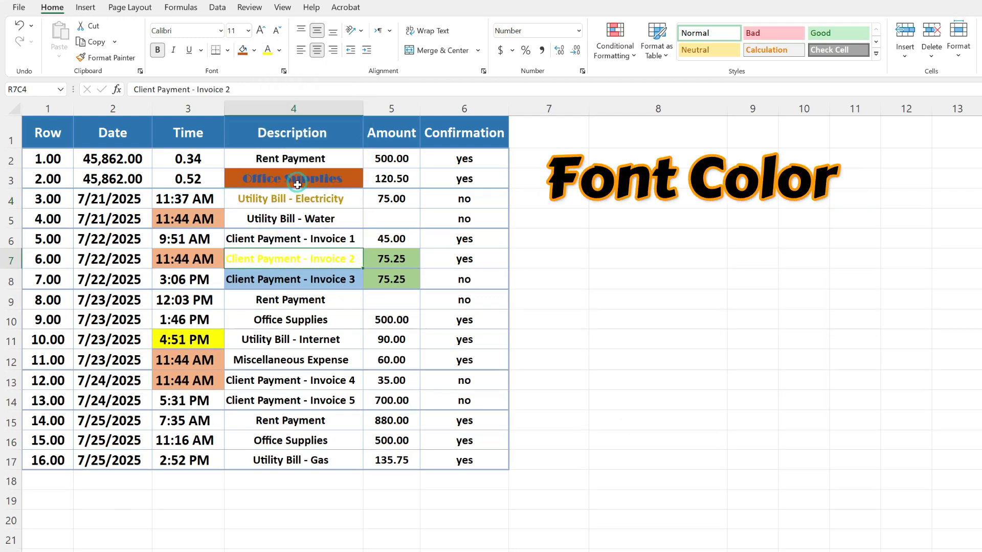
{"action": "left_click", "coordinate": [247, 53]}
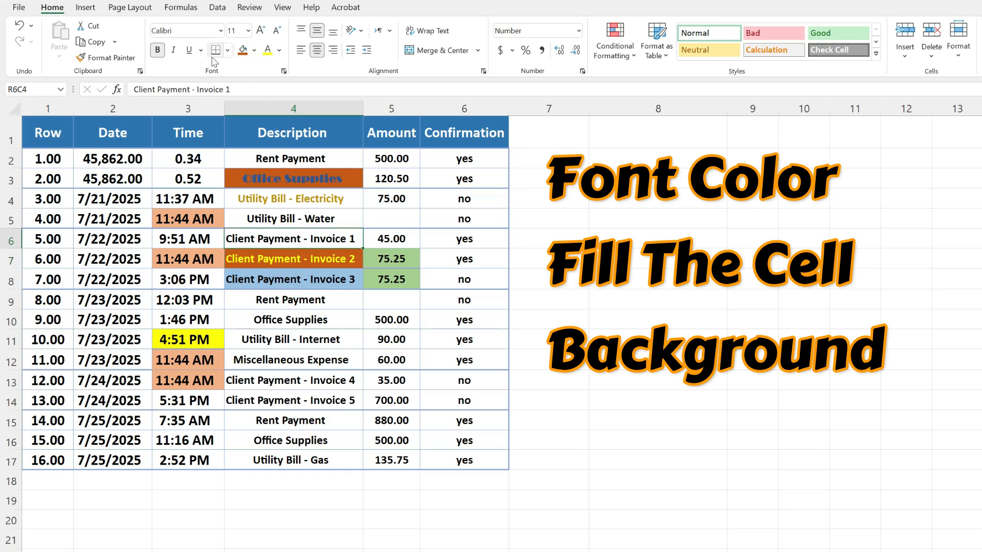
Apply thick outside borders to the Utility Bill - Electricity cell R4C4 and the Client Payment - Invoice 1 cell R6C4
{"action": "key", "text": "Up"}
{"action": "key", "text": "Up"}
{"action": "left_click", "coordinate": [227, 50]}
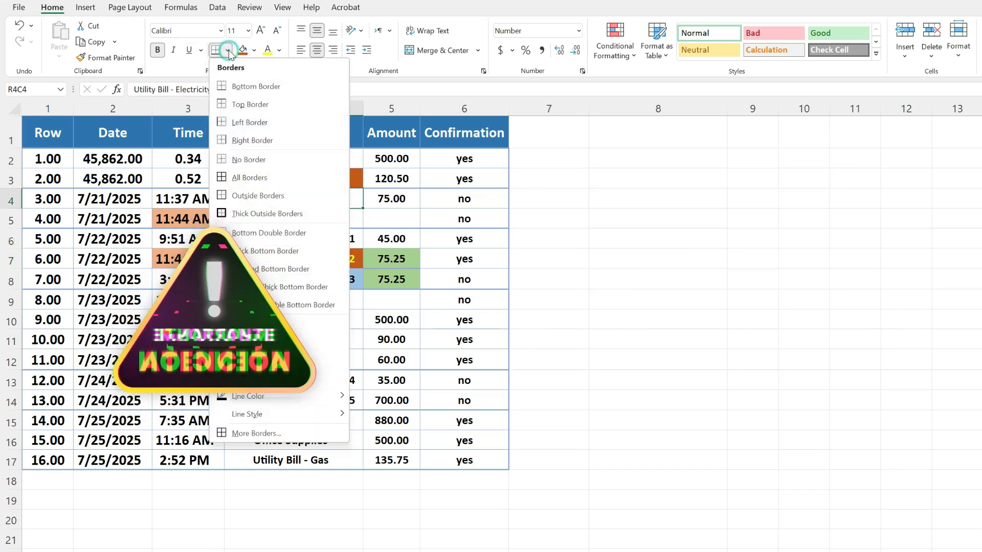
{"action": "left_click", "coordinate": [267, 213]}
{"action": "key", "text": "Down"}
{"action": "key", "text": "Down"}
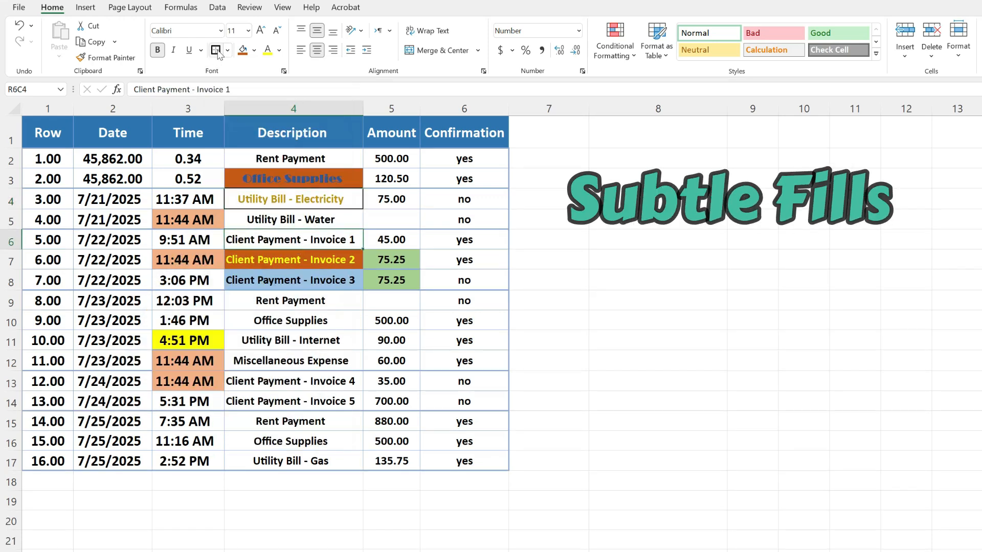
Outline the Rent Payment cell R9C4 and apply a top and thick bottom border to the Utility Bill - Internet cell R11C4
{"action": "left_click", "coordinate": [296, 302]}
{"action": "left_click", "coordinate": [227, 50]}
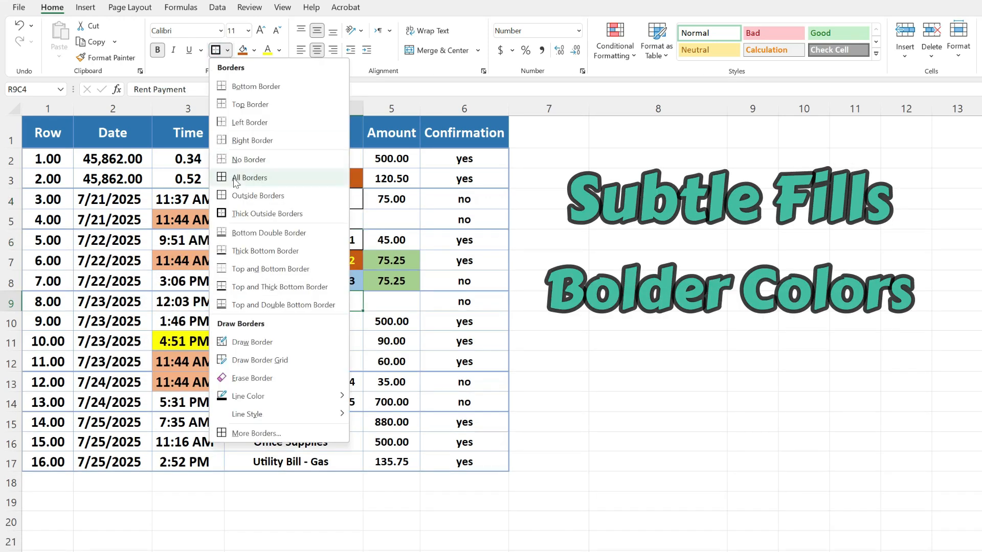
{"action": "left_click", "coordinate": [233, 204]}
{"action": "left_click", "coordinate": [286, 340]}
{"action": "left_click", "coordinate": [227, 50]}
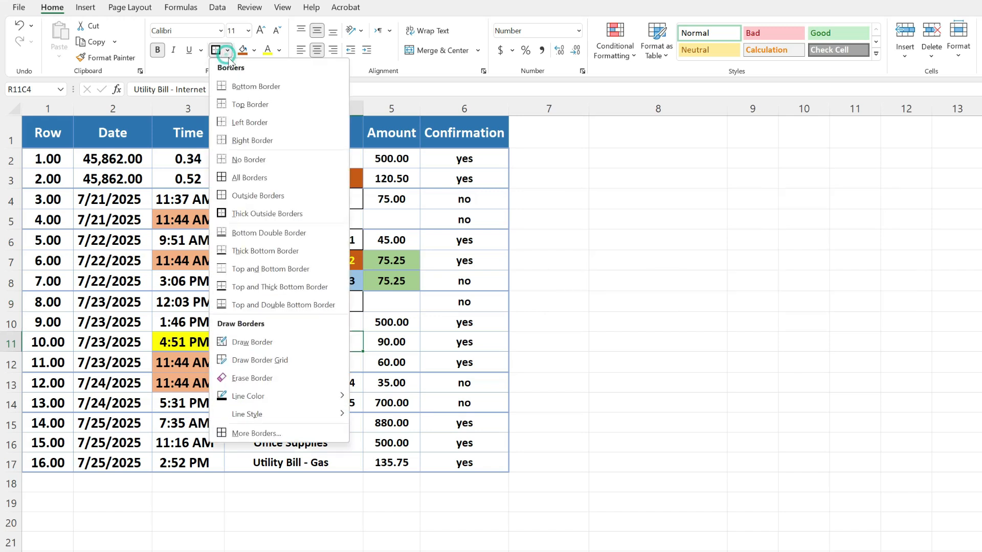
{"action": "left_click", "coordinate": [245, 290]}
{"action": "left_click", "coordinate": [346, 365]}
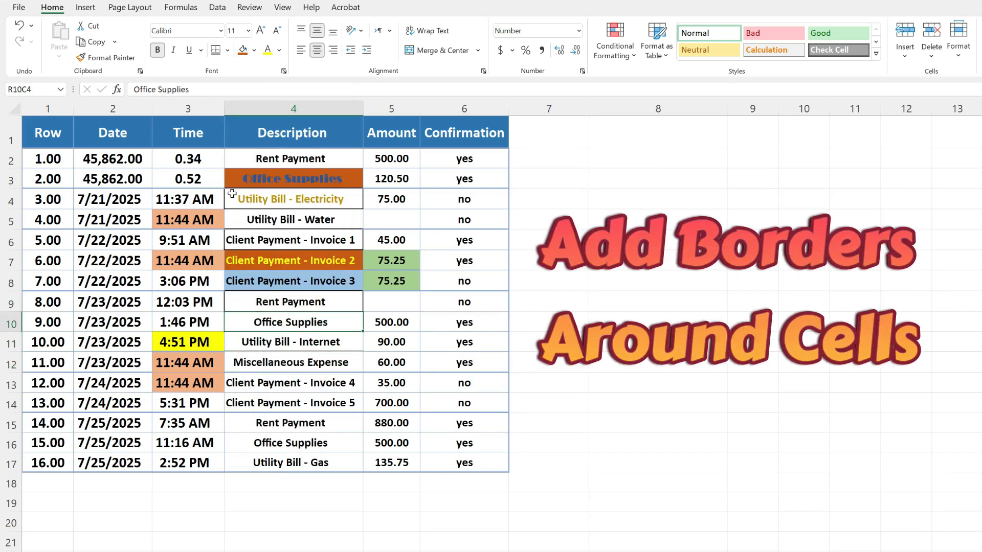
Fill the Utility Bill - Electricity description cell R4C4 with light gold
{"action": "left_click", "coordinate": [304, 201]}
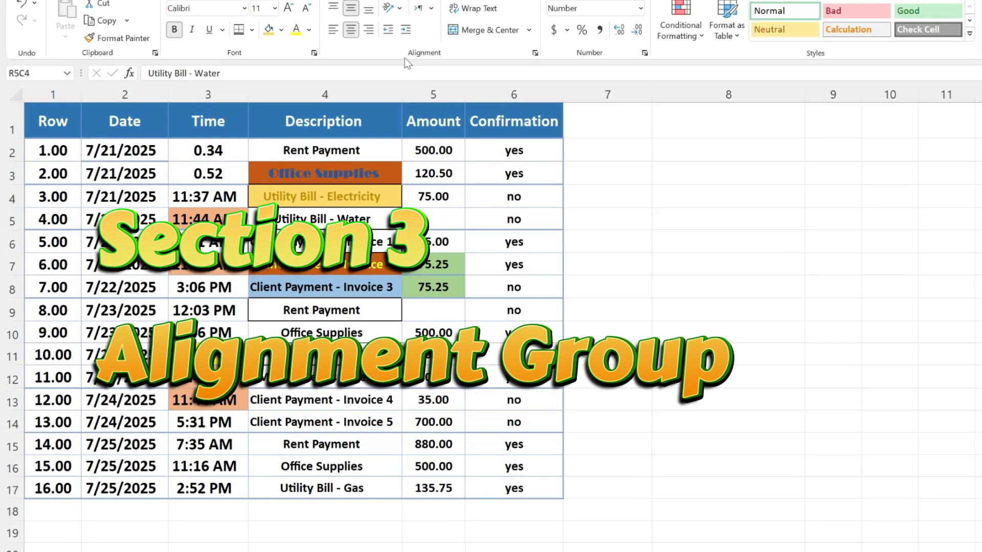
{"action": "left_click", "coordinate": [464, 74]}
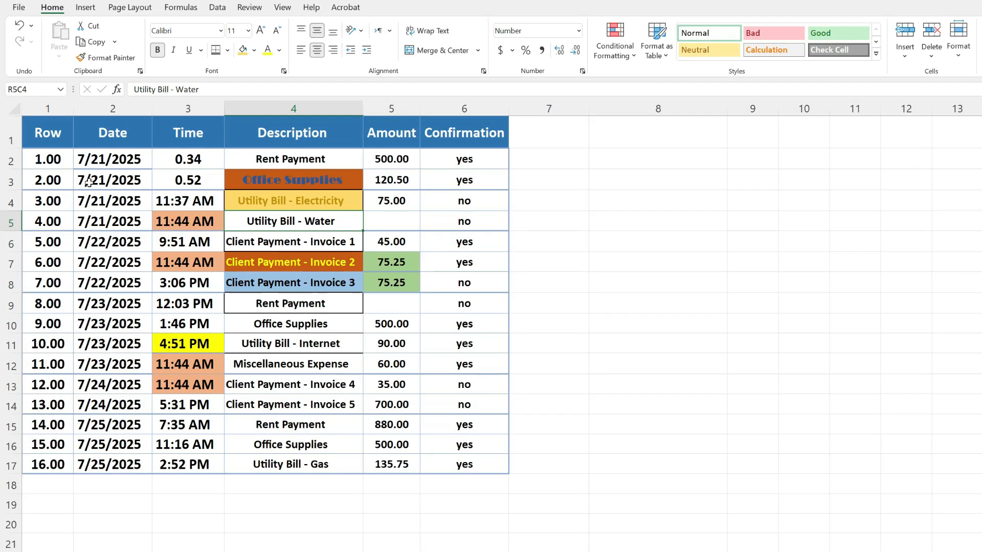
{"action": "left_click", "coordinate": [226, 166]}
{"action": "left_click", "coordinate": [301, 181]}
Left-align the amount in R4C5 and right-align the amounts in R3C5 and R6C5
{"action": "left_click", "coordinate": [388, 197]}
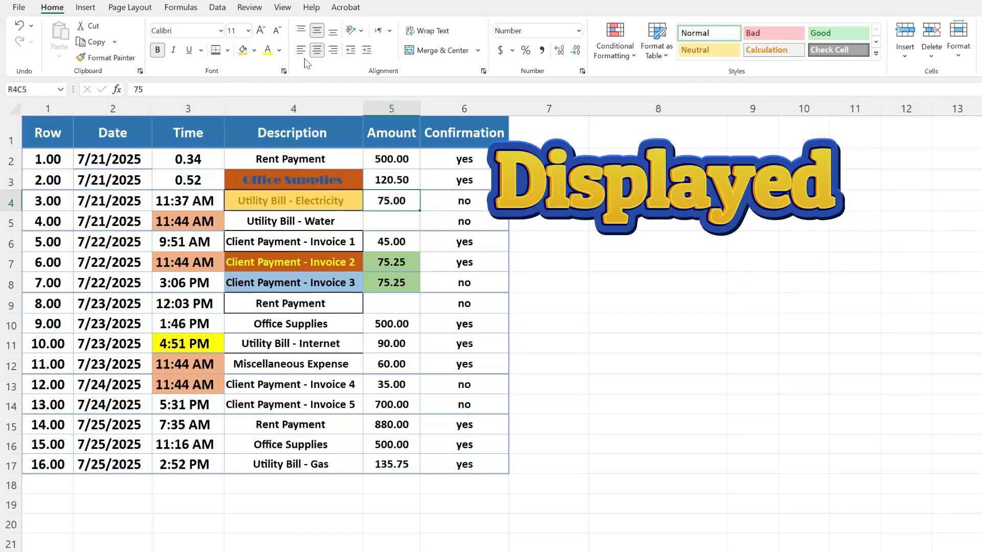
{"action": "key", "text": "Down"}
{"action": "key", "text": "Down"}
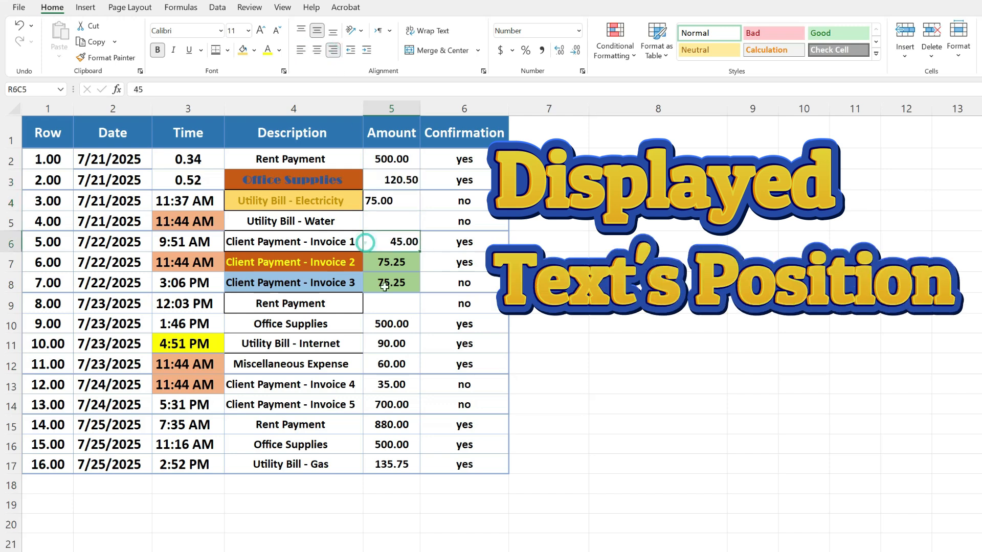
Center the amounts in R3C5 to R8C5 horizontally
{"action": "left_click_drag", "start_coordinate": [393, 178], "coordinate": [392, 282]}
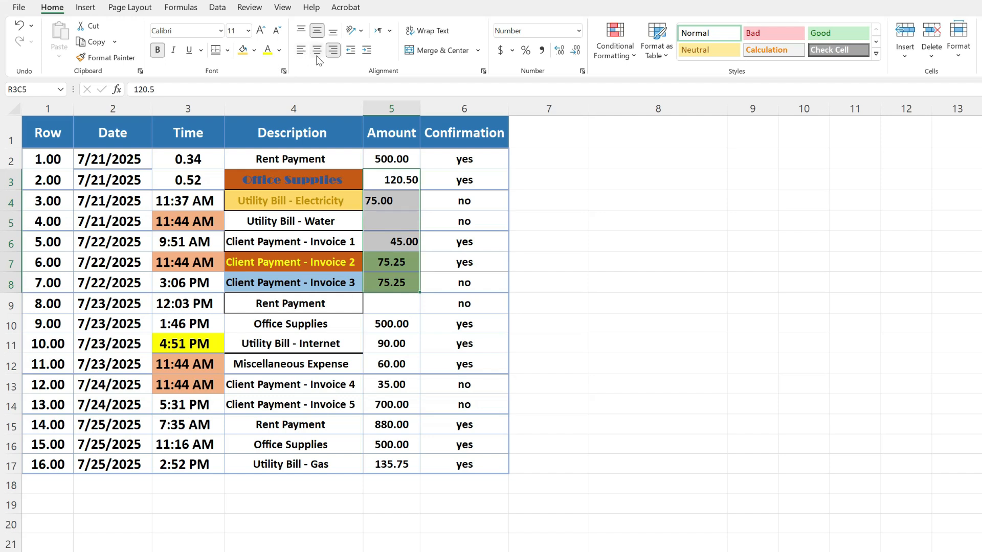
Try the vertical alignments on the amount in R3C5 with row 3 made taller, ending on middle alignment with the row height autofitted
{"action": "left_click", "coordinate": [398, 178]}
{"action": "left_click_drag", "start_coordinate": [11, 190], "coordinate": [10, 211]}
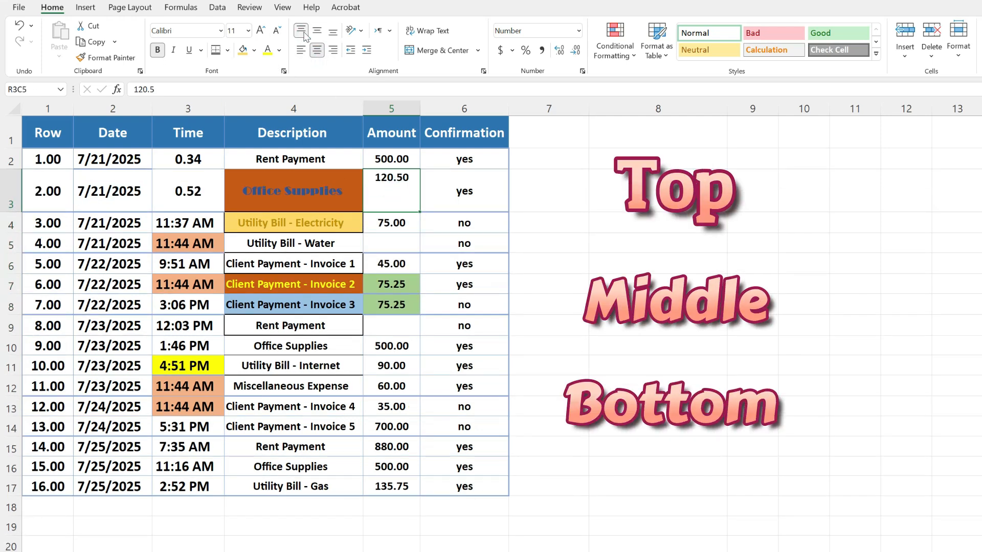
{"action": "left_click", "coordinate": [334, 36]}
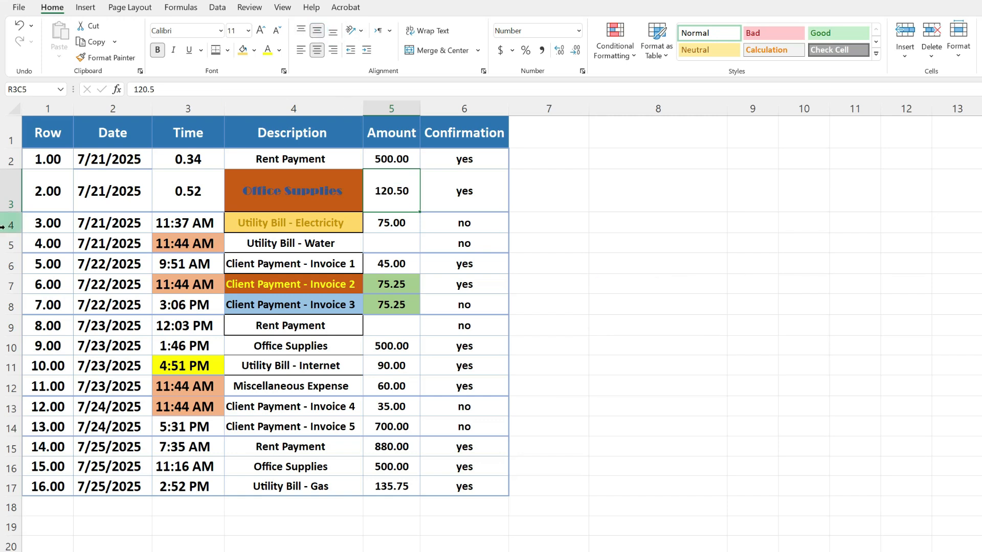
{"action": "double_click", "coordinate": [11, 211]}
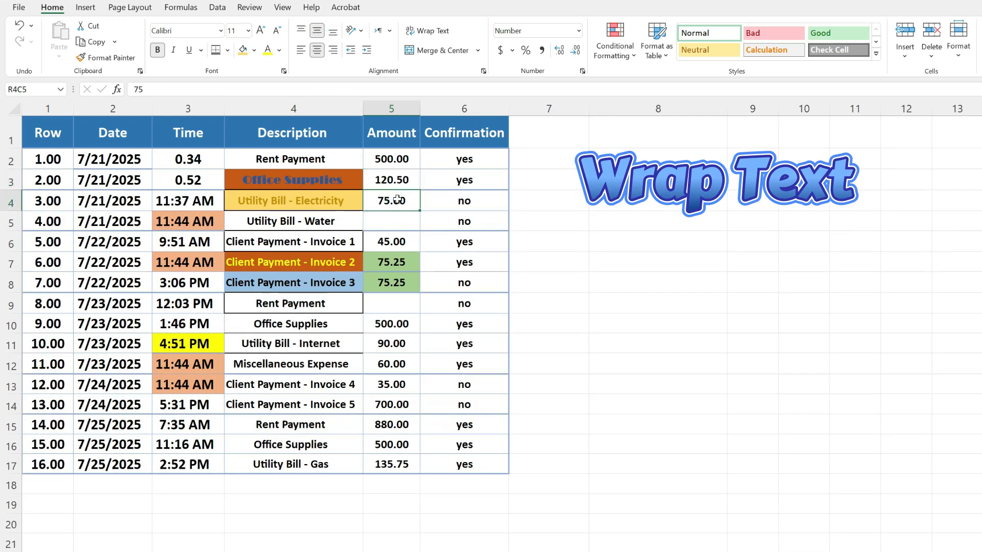
Narrow the Description column and wrap the Office Supplies text in R3C4 onto two lines, autofitting row 3
{"action": "left_click", "coordinate": [304, 238]}
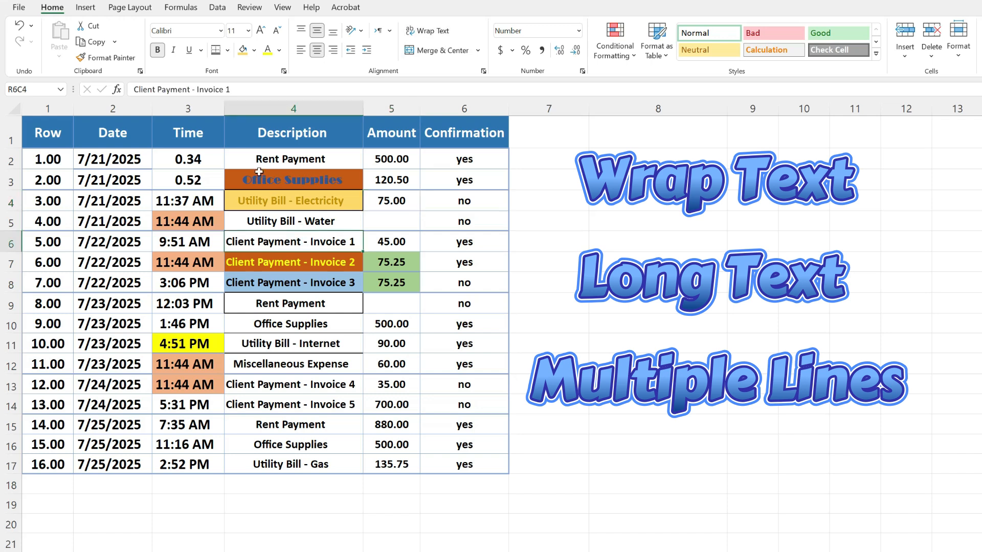
{"action": "left_click", "coordinate": [284, 181]}
{"action": "left_click_drag", "start_coordinate": [363, 106], "coordinate": [311, 108]}
{"action": "double_click", "coordinate": [12, 189]}
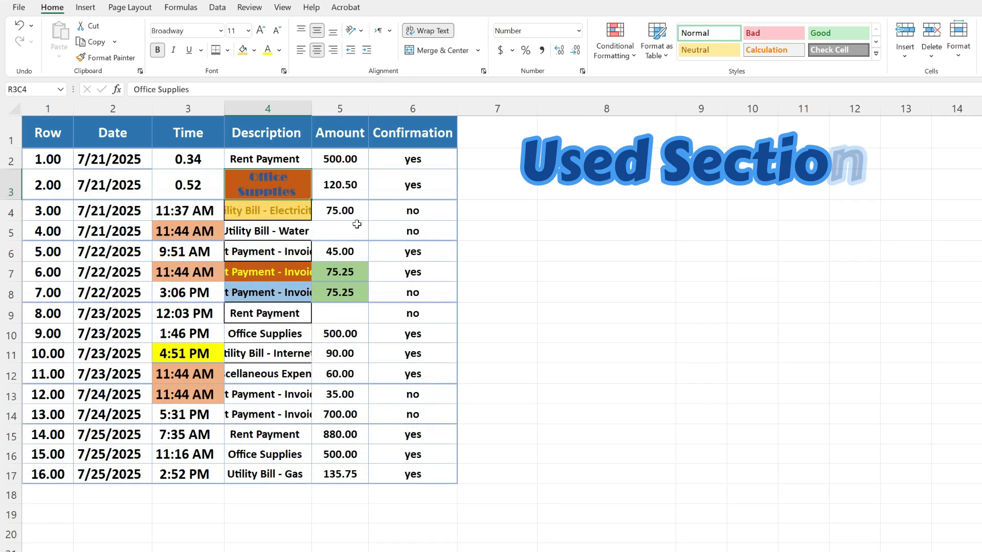
Turn off text wrapping for R3C4 and autofit the width of the Description column
{"action": "left_click", "coordinate": [428, 31]}
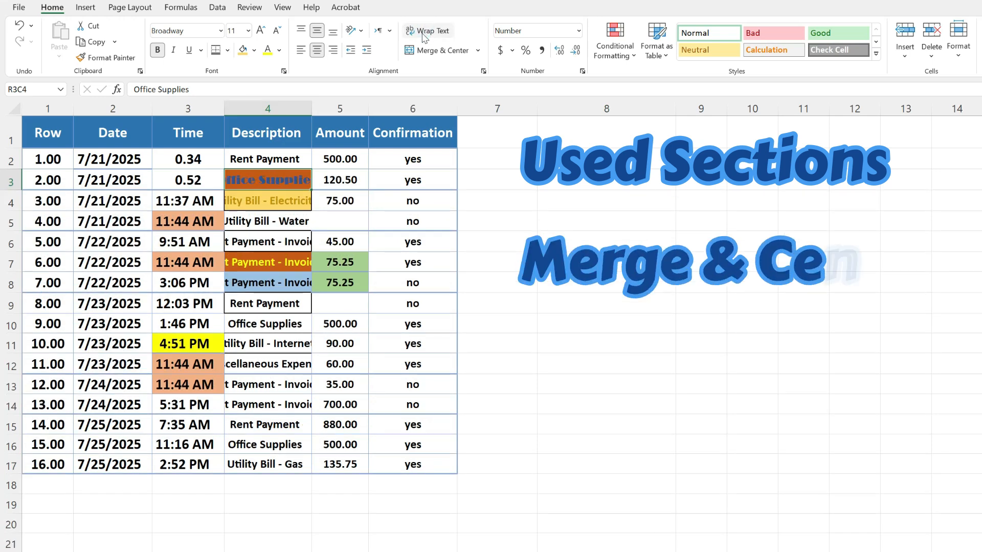
{"action": "double_click", "coordinate": [312, 108]}
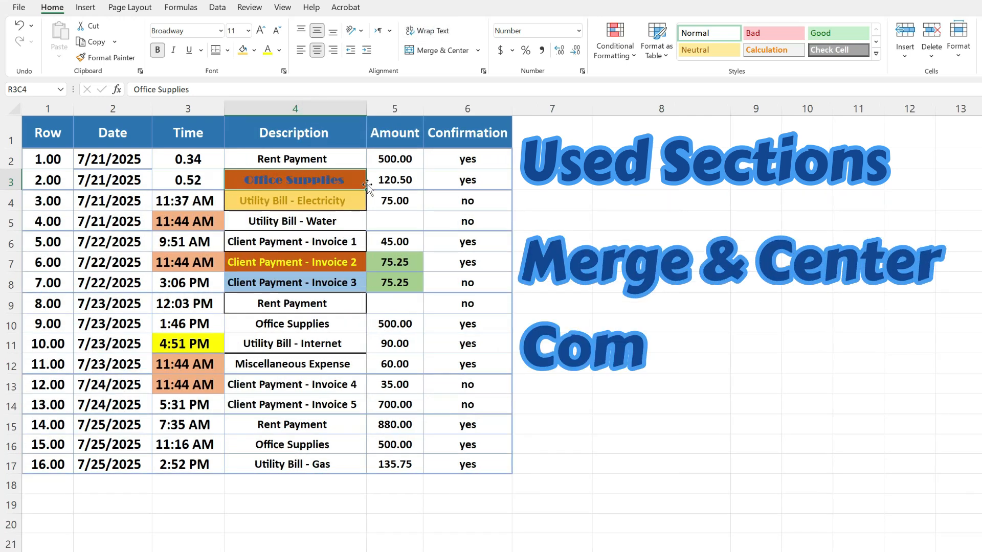
Try merging and centering the Amount and Confirmation cells R5C5:R5C6, unmerge them, and undo the changes
{"action": "left_click", "coordinate": [331, 238]}
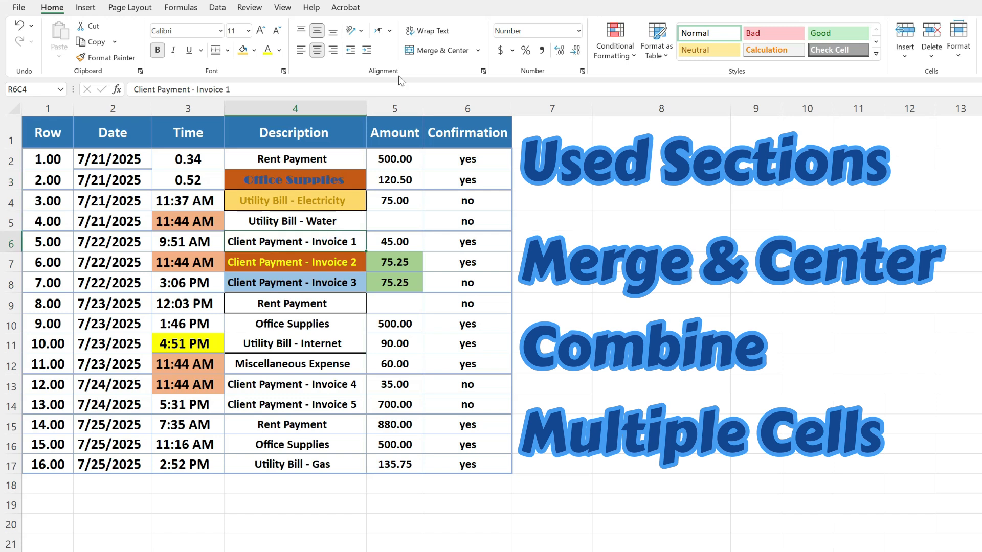
{"action": "left_click_drag", "start_coordinate": [404, 222], "coordinate": [461, 223]}
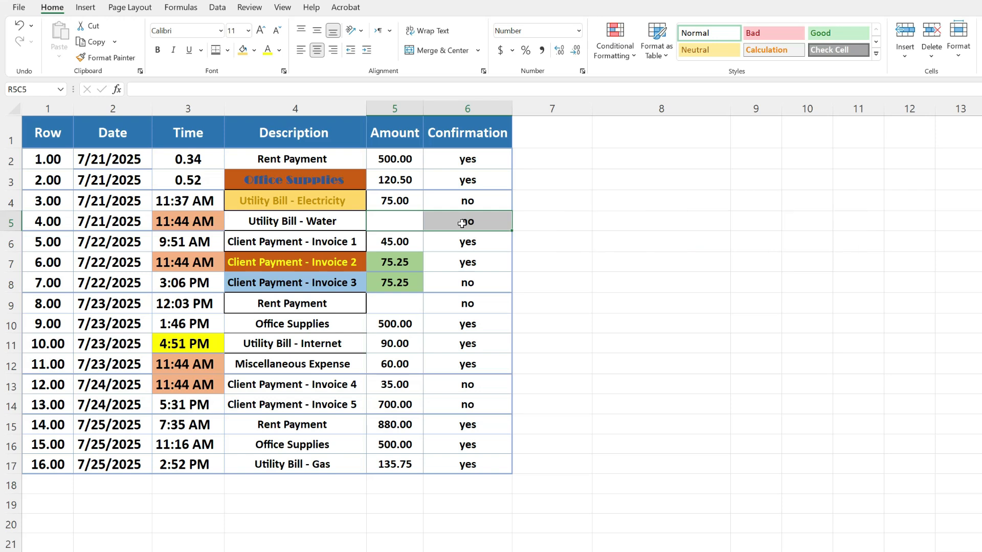
{"action": "left_click_drag", "start_coordinate": [461, 223], "coordinate": [394, 221]}
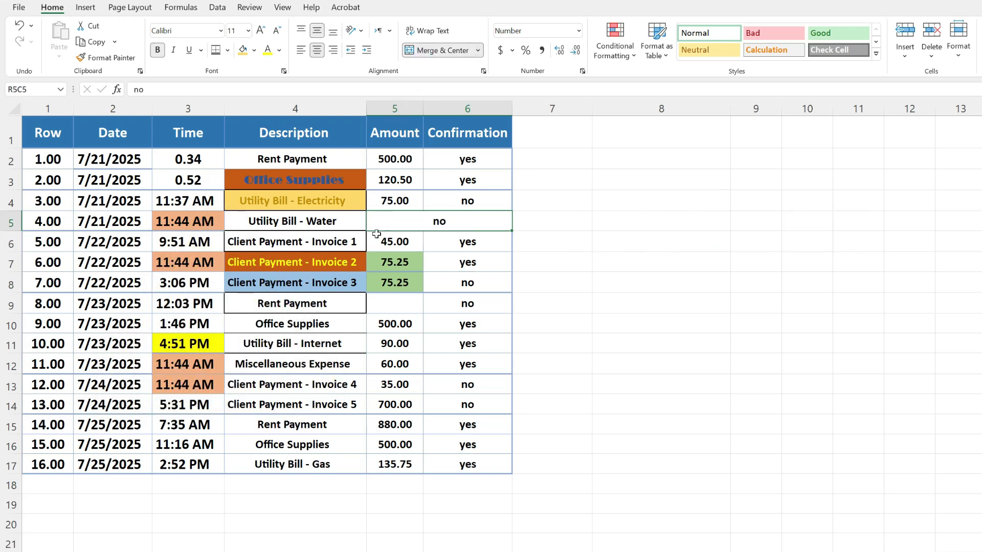
{"action": "left_click", "coordinate": [441, 50]}
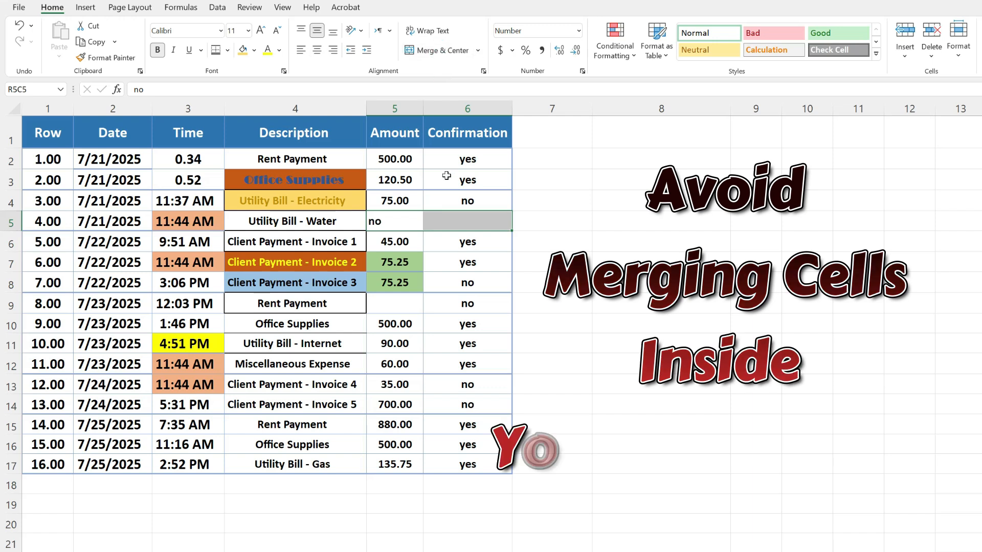
{"action": "key", "text": "ctrl+z"}
{"action": "left_click", "coordinate": [417, 219]}
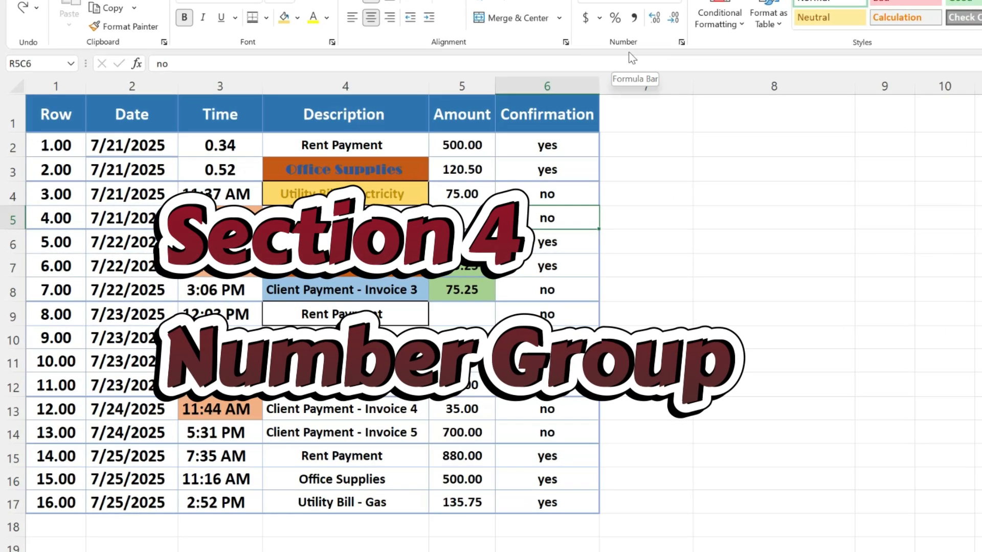
Look over the available number formats for the Confirmation cell R5C6
{"action": "left_click", "coordinate": [678, 1]}
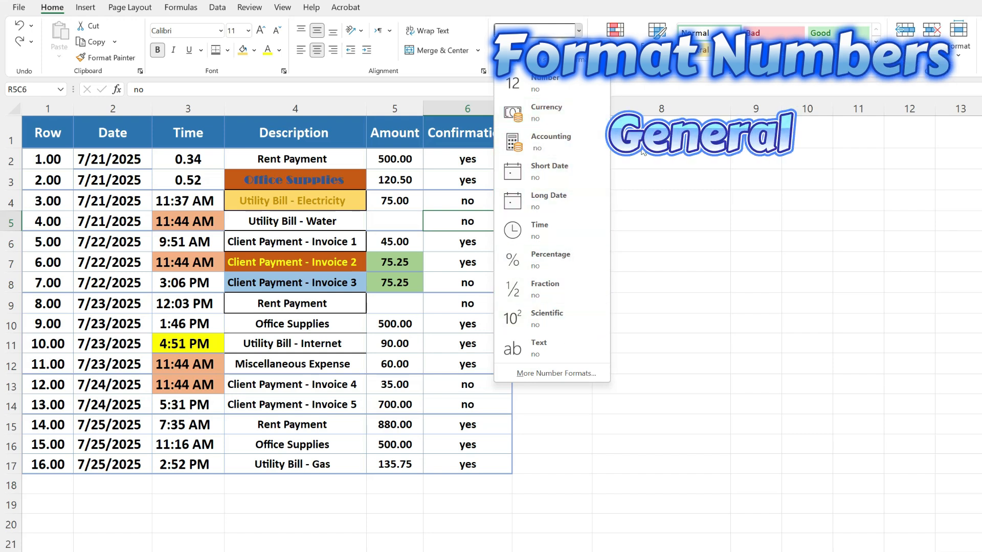
{"action": "key", "text": "Escape"}
{"action": "left_click", "coordinate": [401, 179]}
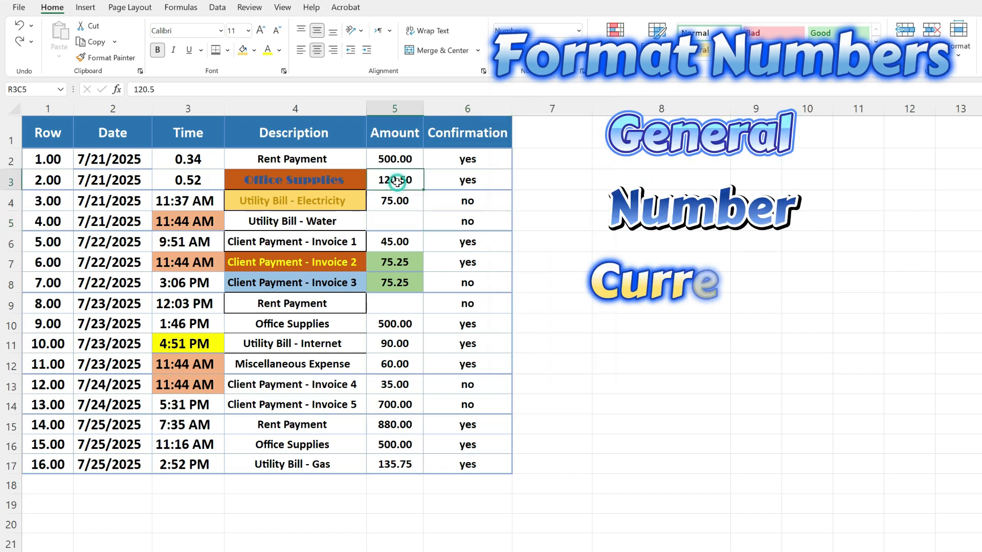
Show one decimal place in R2C1, no decimals in the amount R2C5, and four decimals in the amount R3C5
{"action": "left_click", "coordinate": [42, 166]}
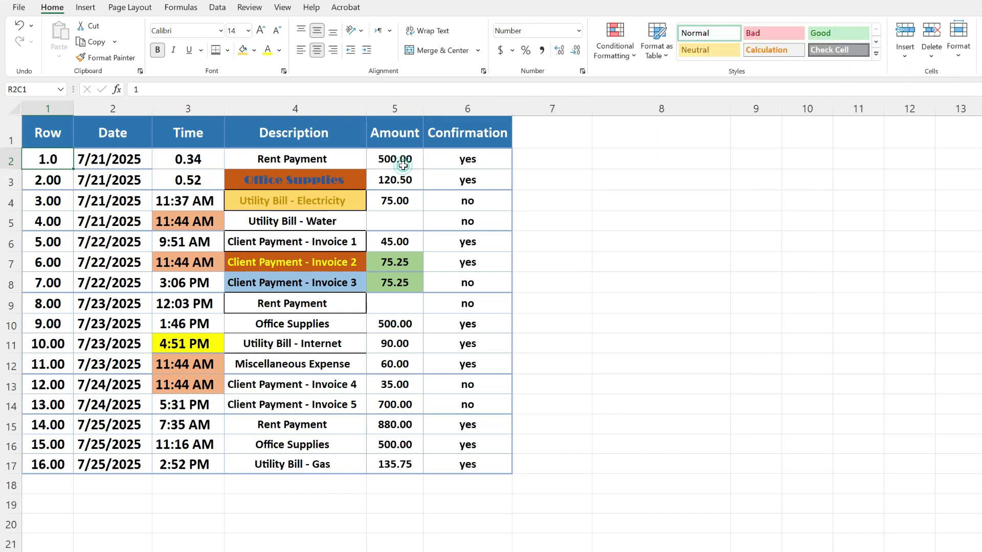
{"action": "left_click", "coordinate": [576, 50]}
{"action": "left_click", "coordinate": [575, 50]}
{"action": "left_click", "coordinate": [399, 180]}
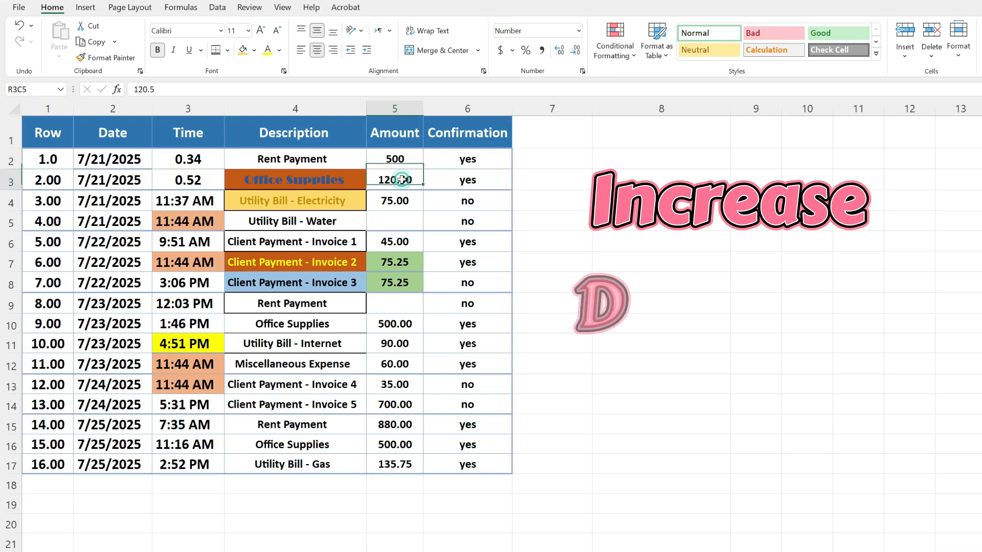
{"action": "left_click", "coordinate": [559, 51]}
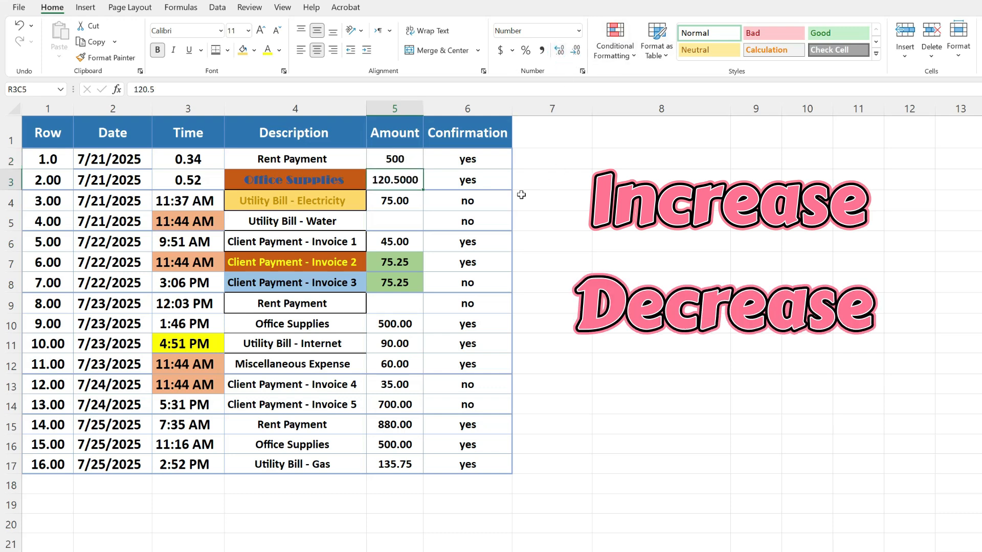
Set all amounts in R2C5:R17C5 to two decimal places
{"action": "left_click_drag", "start_coordinate": [396, 160], "coordinate": [381, 470]}
{"action": "left_click", "coordinate": [575, 50]}
{"action": "left_click", "coordinate": [575, 50]}
{"action": "left_click", "coordinate": [560, 49]}
{"action": "left_click", "coordinate": [559, 50]}
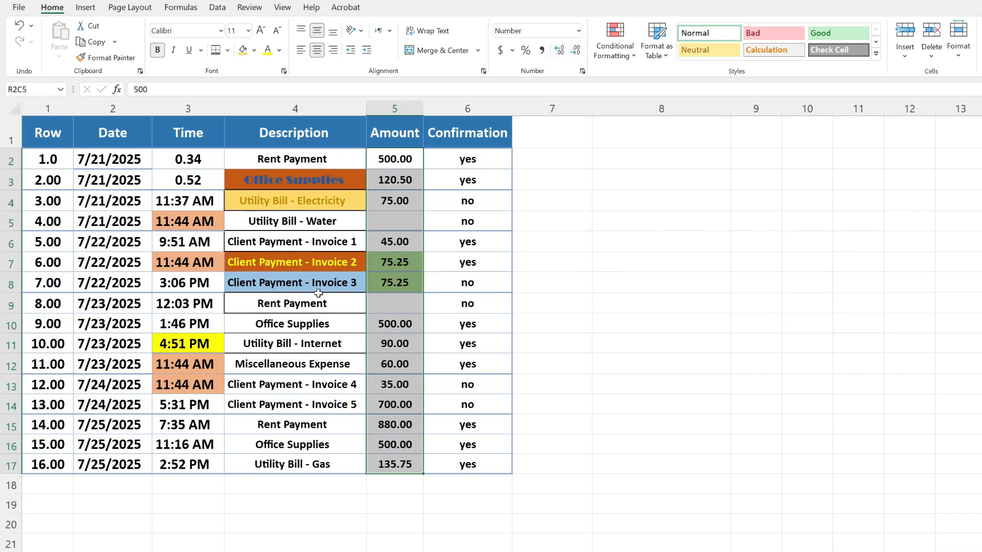
Remove the decimal places from all the row numbers in R2C1:R17C1
{"action": "left_click", "coordinate": [415, 208]}
{"action": "left_click_drag", "start_coordinate": [51, 162], "coordinate": [49, 465]}
{"action": "left_click", "coordinate": [560, 50]}
{"action": "left_click", "coordinate": [576, 50]}
{"action": "left_click", "coordinate": [577, 50]}
{"action": "left_click", "coordinate": [577, 51]}
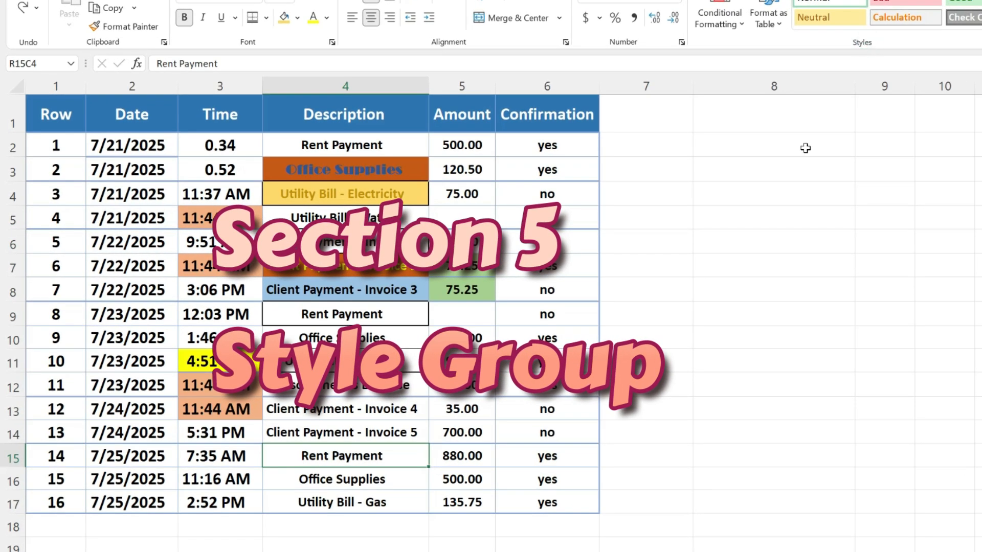
Clear the Confirmation value of the first payment in R2C6
{"action": "left_click", "coordinate": [806, 148]}
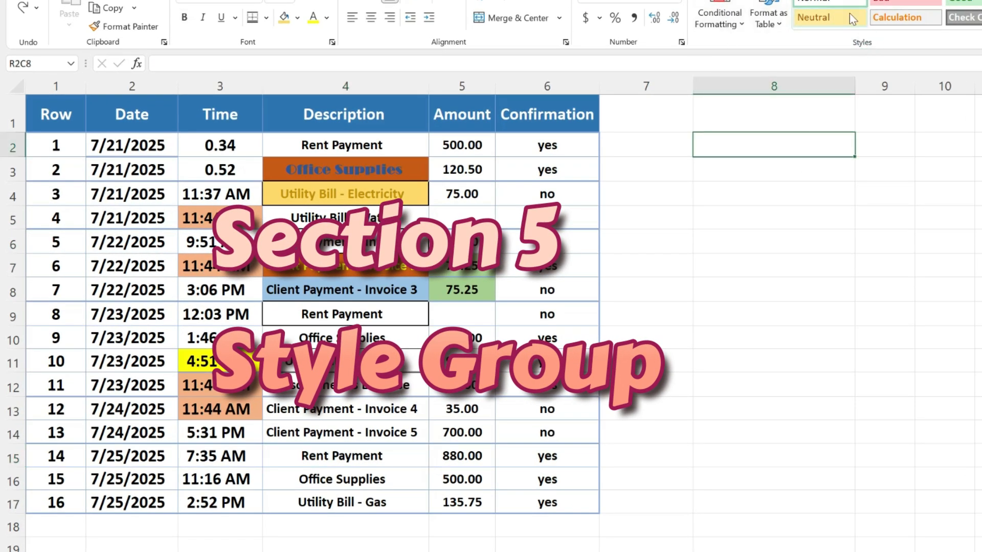
{"action": "left_click_drag", "start_coordinate": [547, 145], "coordinate": [547, 500]}
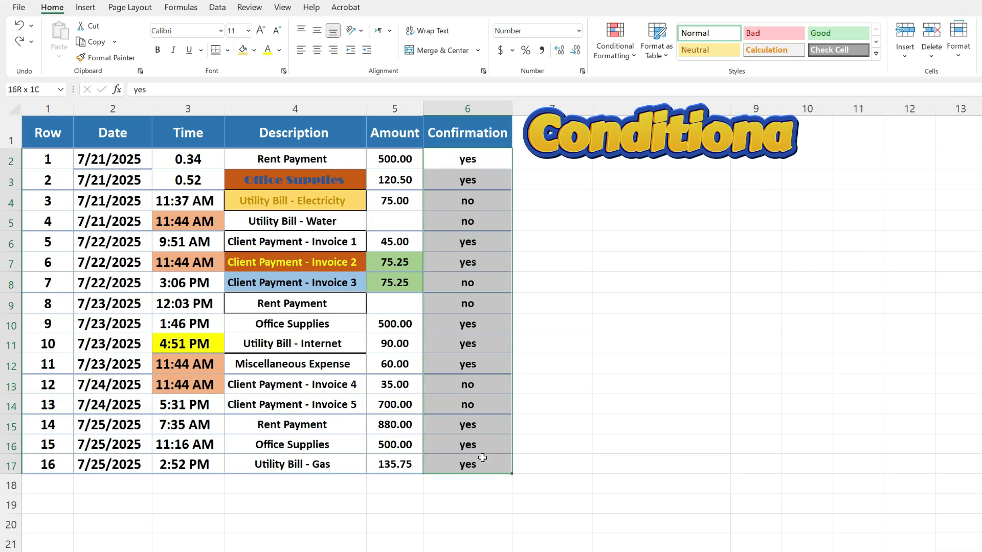
{"action": "left_click", "coordinate": [471, 162]}
{"action": "key", "text": "Delete"}
Create a conditional formatting rule for R2C6 that formats only cells with a value equal to yes
{"action": "left_click", "coordinate": [626, 50]}
{"action": "left_click", "coordinate": [628, 234]}
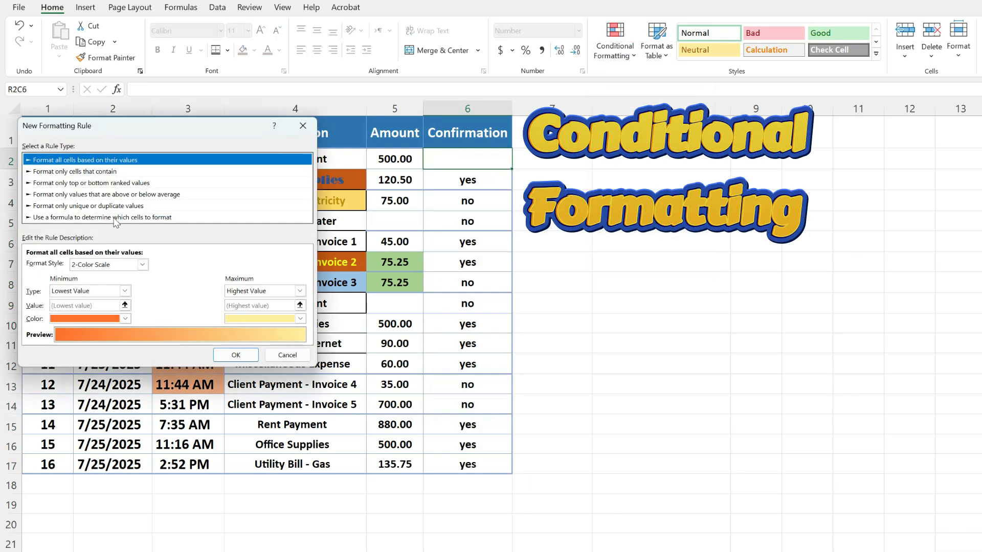
{"action": "left_click", "coordinate": [60, 171]}
{"action": "left_click", "coordinate": [177, 265]}
{"action": "left_click", "coordinate": [118, 297]}
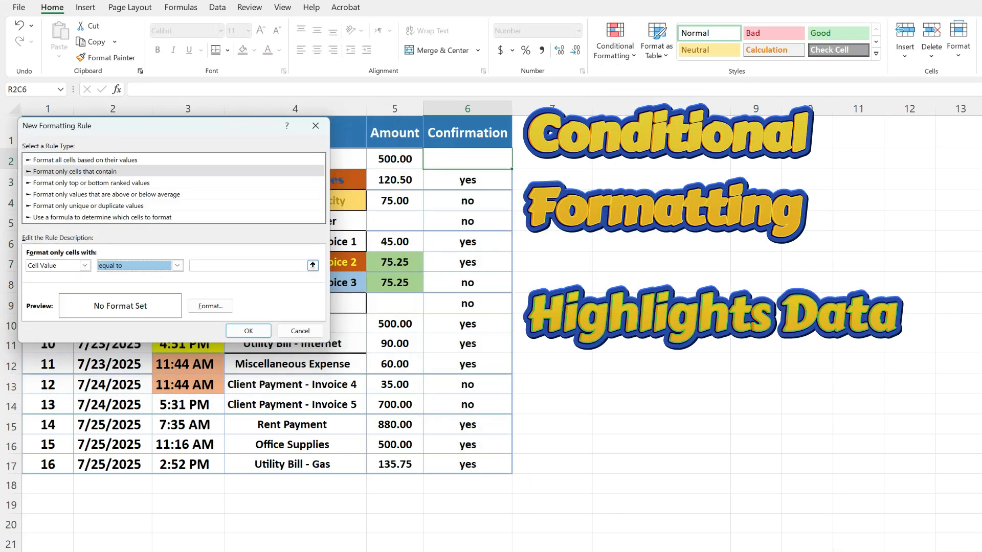
Give the conditional formatting rule a light blue fill and apply it to R2C6
{"action": "left_click", "coordinate": [210, 306]}
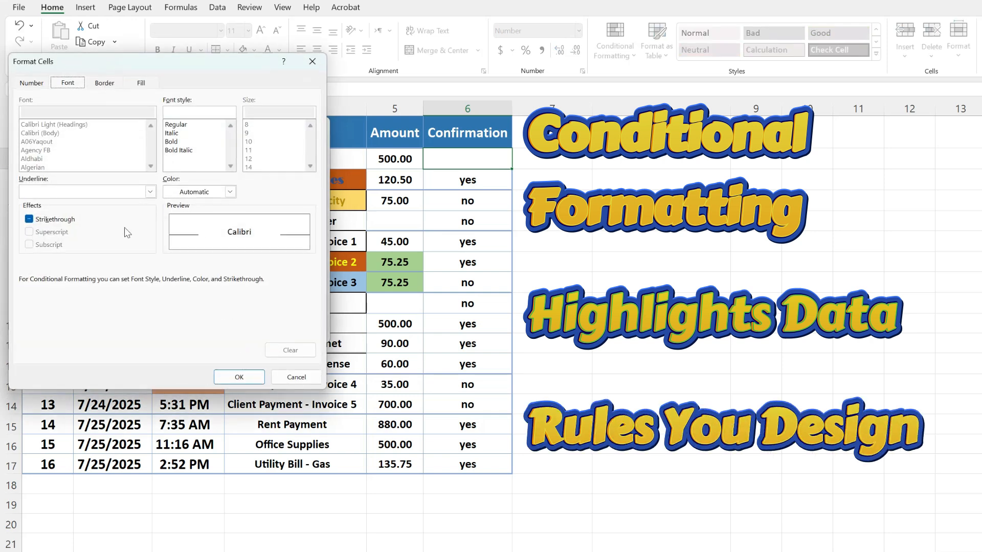
{"action": "left_click", "coordinate": [102, 84]}
{"action": "left_click", "coordinate": [141, 83]}
{"action": "left_click", "coordinate": [74, 142]}
{"action": "left_click", "coordinate": [239, 377]}
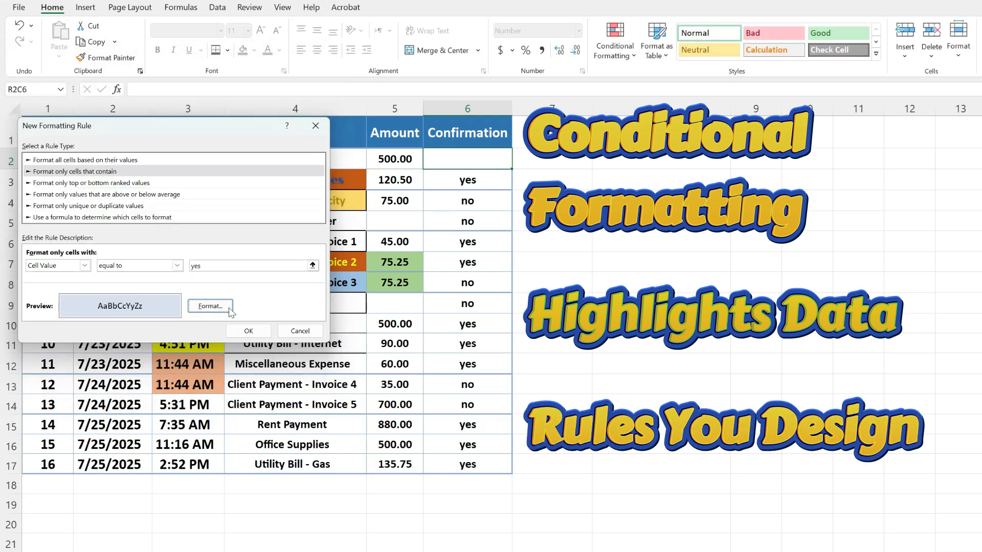
{"action": "left_click", "coordinate": [246, 329]}
Enter yes in the Confirmation cell R2C6 and move down the column to R6C6
{"action": "type", "text": "yes"}
{"action": "key", "text": "Return"}
{"action": "key", "text": "Return"}
{"action": "key", "text": "Return"}
{"action": "key", "text": "Return"}
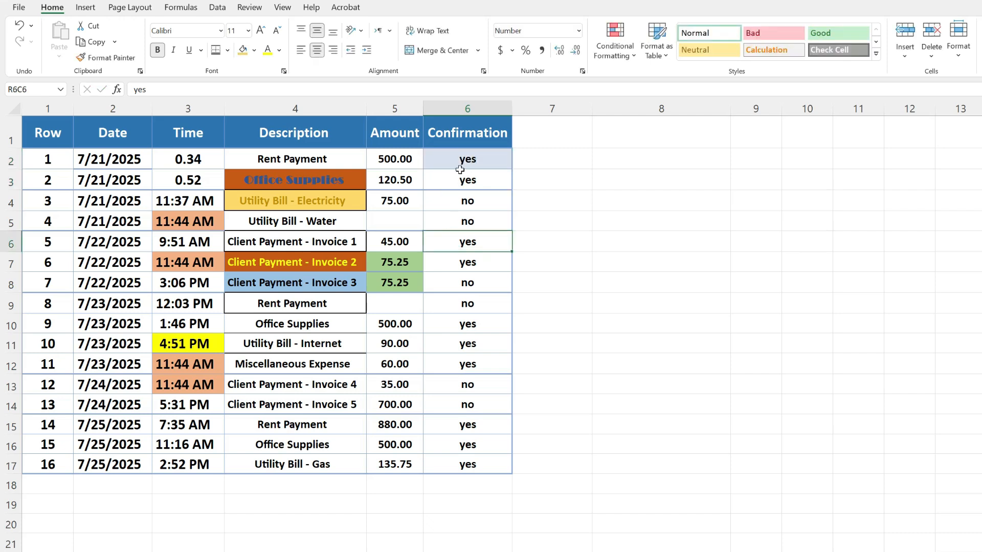
Format the range R1C1:R17C6 as a table with headers, using a light style with a blue header row
{"action": "left_click_drag", "start_coordinate": [47, 133], "coordinate": [467, 462]}
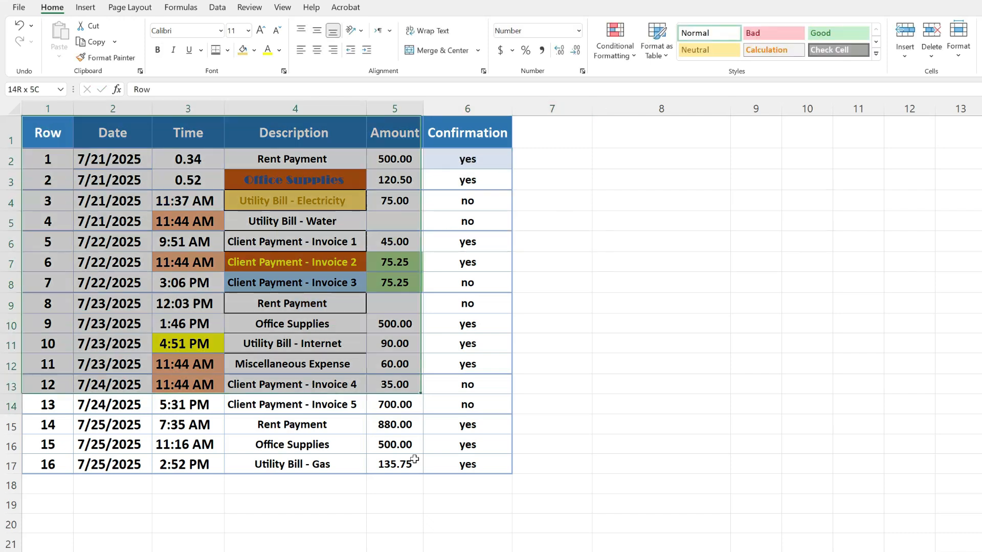
{"action": "left_click", "coordinate": [657, 48]}
{"action": "left_click", "coordinate": [704, 130]}
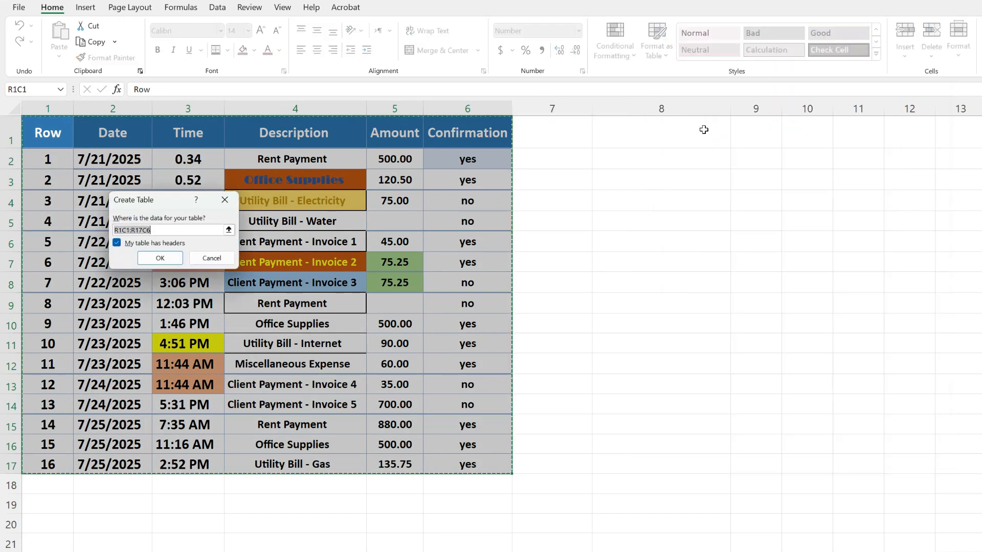
{"action": "left_click", "coordinate": [153, 256]}
Browse the available table styles and cell styles for the payments table
{"action": "left_click", "coordinate": [657, 49]}
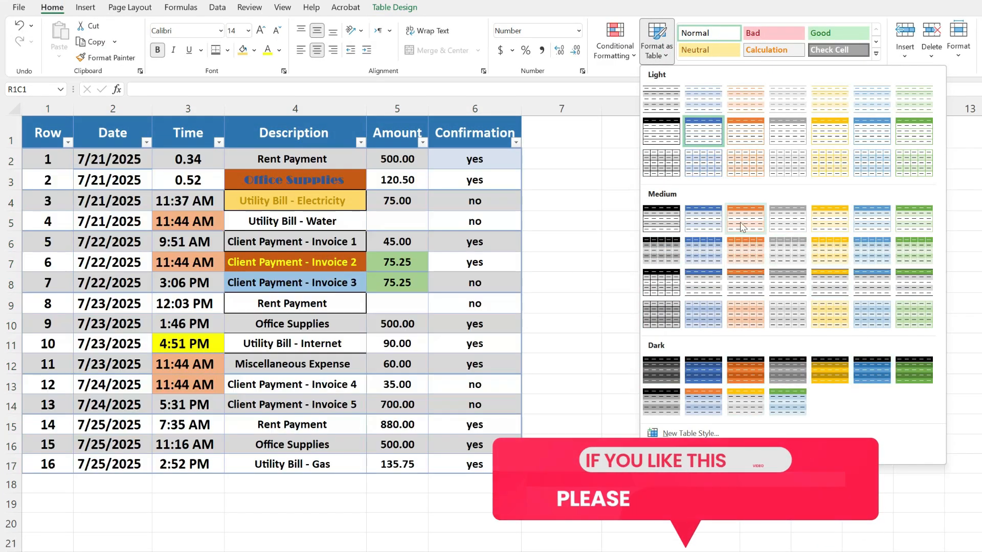
{"action": "left_click", "coordinate": [656, 49]}
{"action": "left_click", "coordinate": [524, 221]}
{"action": "left_click_drag", "start_coordinate": [48, 134], "coordinate": [478, 463]}
{"action": "left_click", "coordinate": [876, 53]}
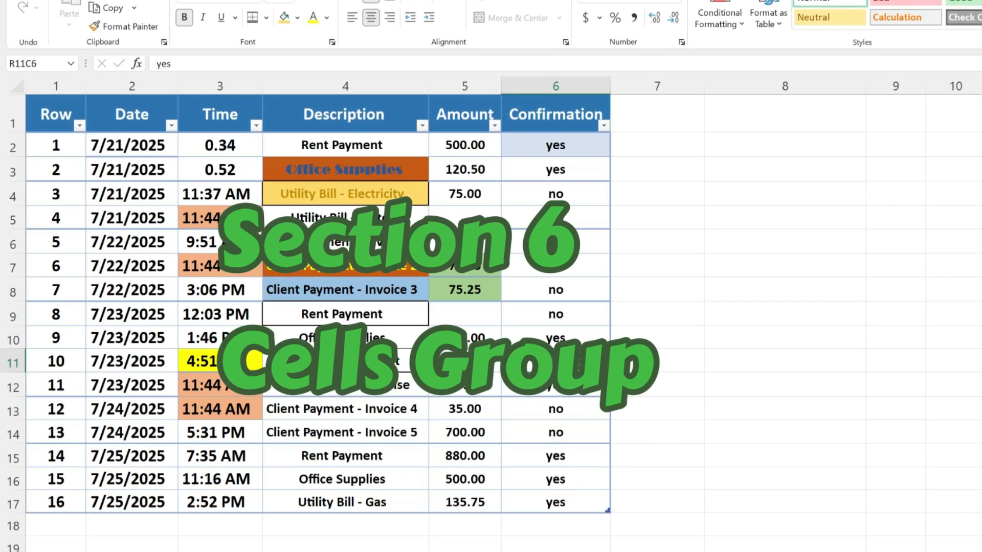
Insert three empty sheet columns before the table's Row column
{"action": "left_click", "coordinate": [959, 49]}
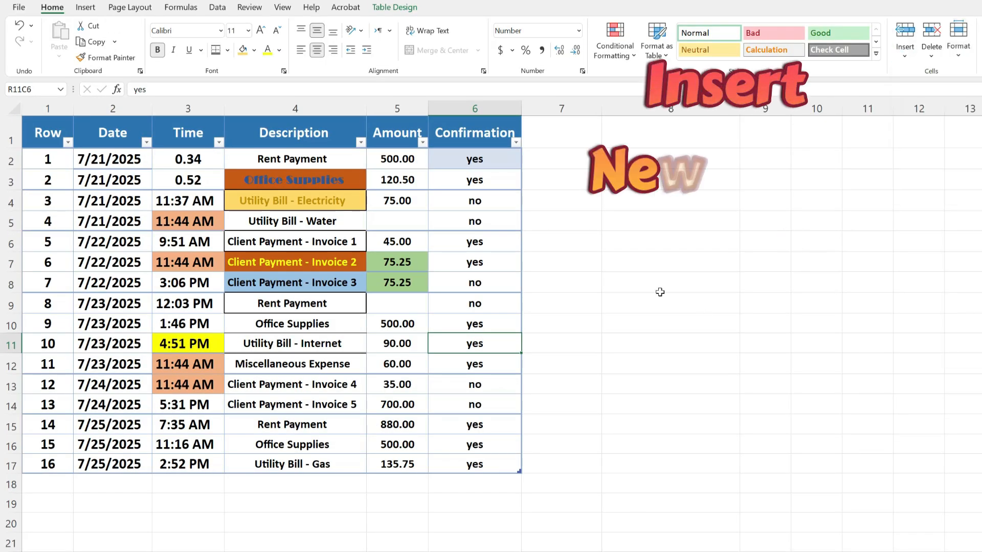
{"action": "left_click", "coordinate": [48, 108]}
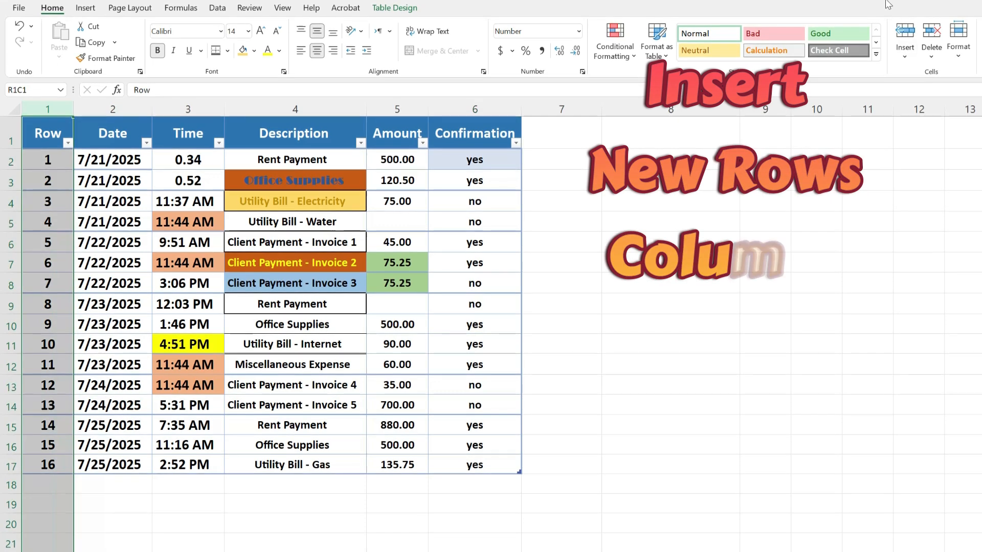
{"action": "left_click", "coordinate": [905, 56]}
{"action": "left_click", "coordinate": [940, 111]}
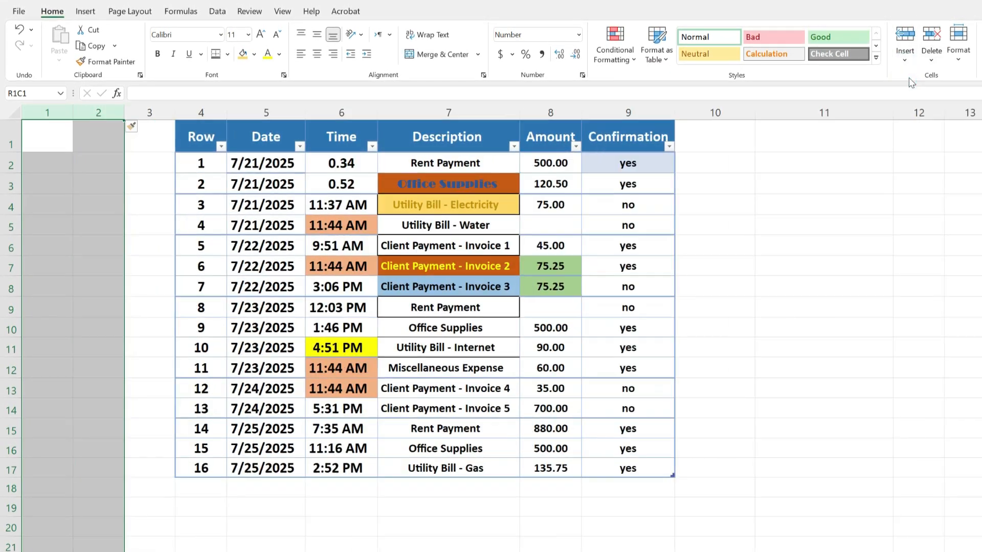
{"action": "left_click", "coordinate": [770, 274]}
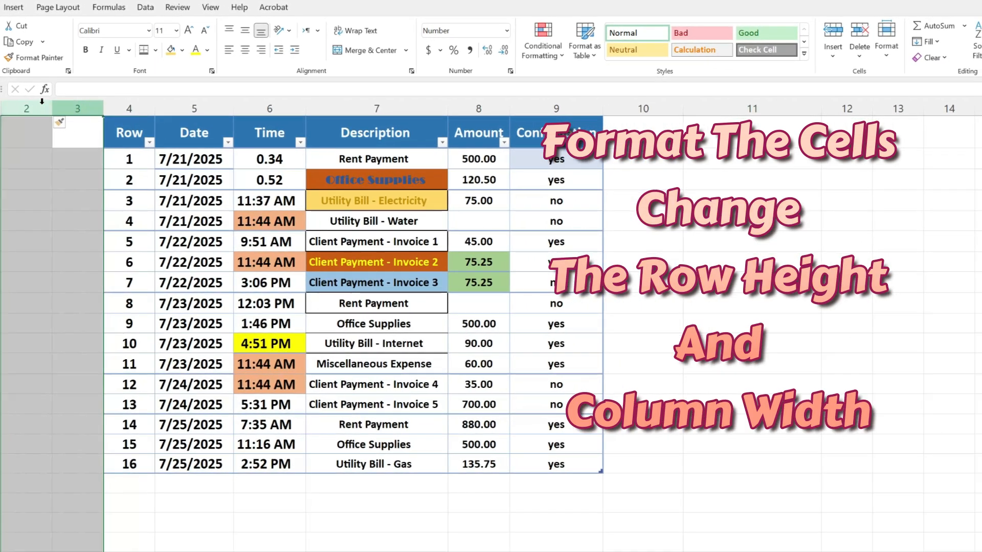
Widen the selected empty columns before the payments table by entering a new column width
{"action": "left_click", "coordinate": [958, 60]}
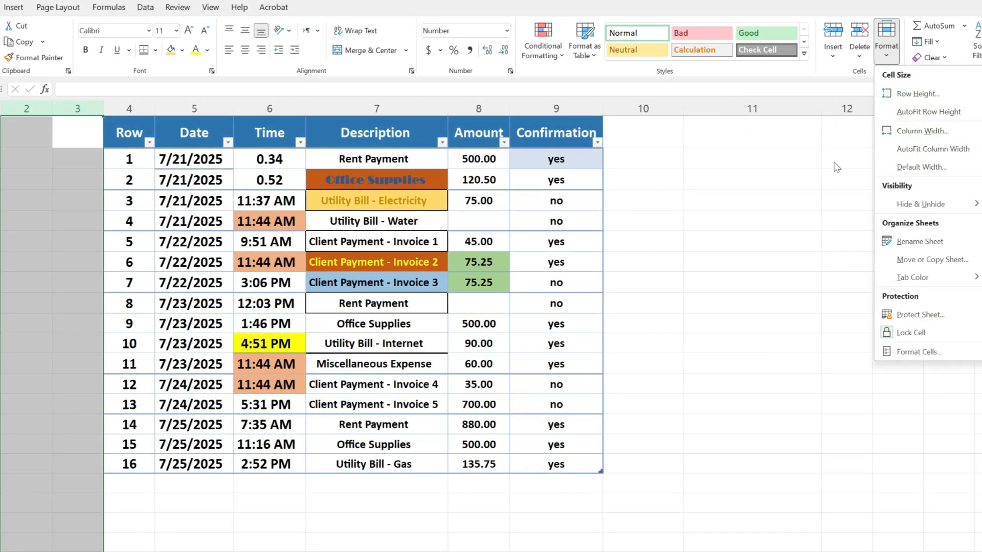
{"action": "left_click", "coordinate": [922, 131]}
{"action": "type", "text": "20"}
{"action": "key", "text": "Return"}
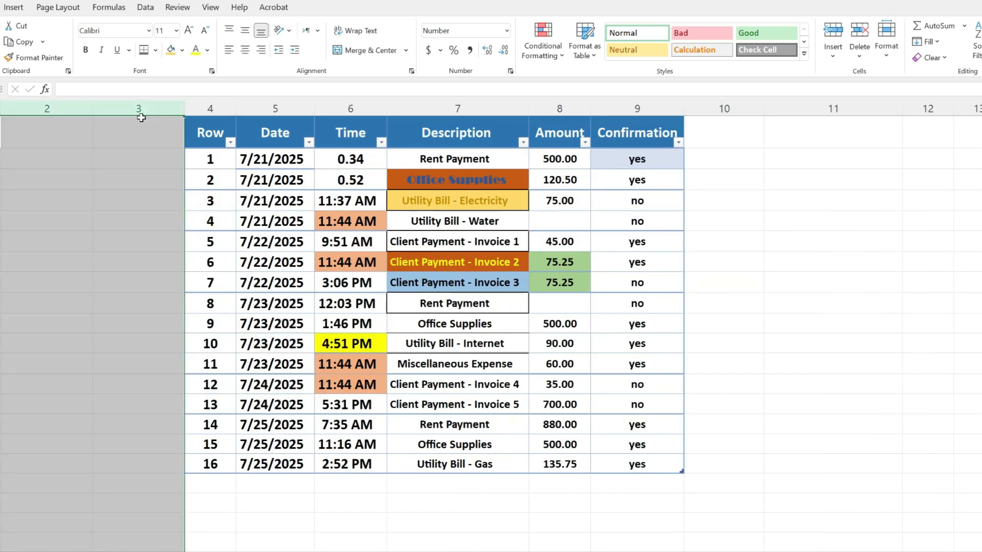
Set the width of the selected empty columns before the table to 13
{"action": "key", "text": "alt+h"}
{"action": "type", "text": "o"}
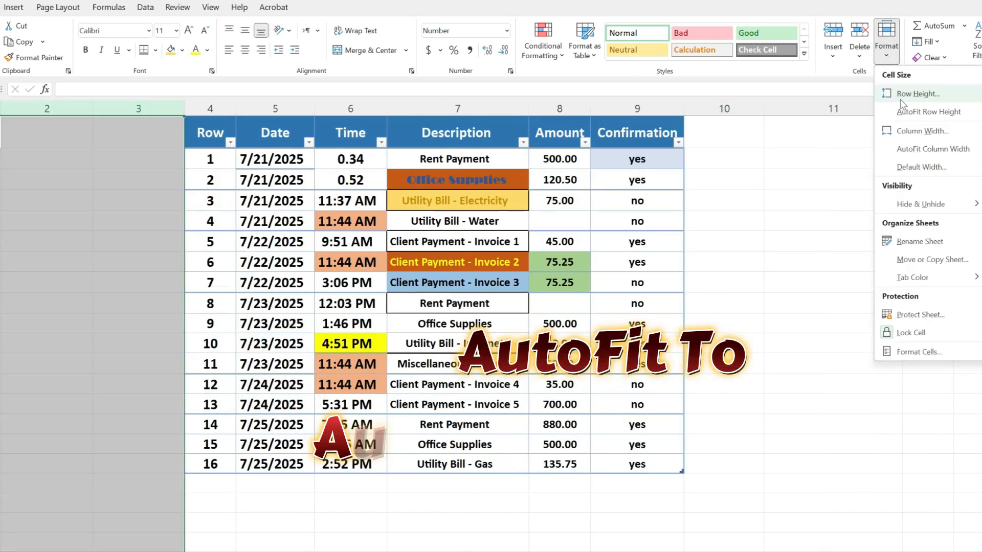
{"action": "type", "text": "w13"}
{"action": "left_click", "coordinate": [89, 249]}
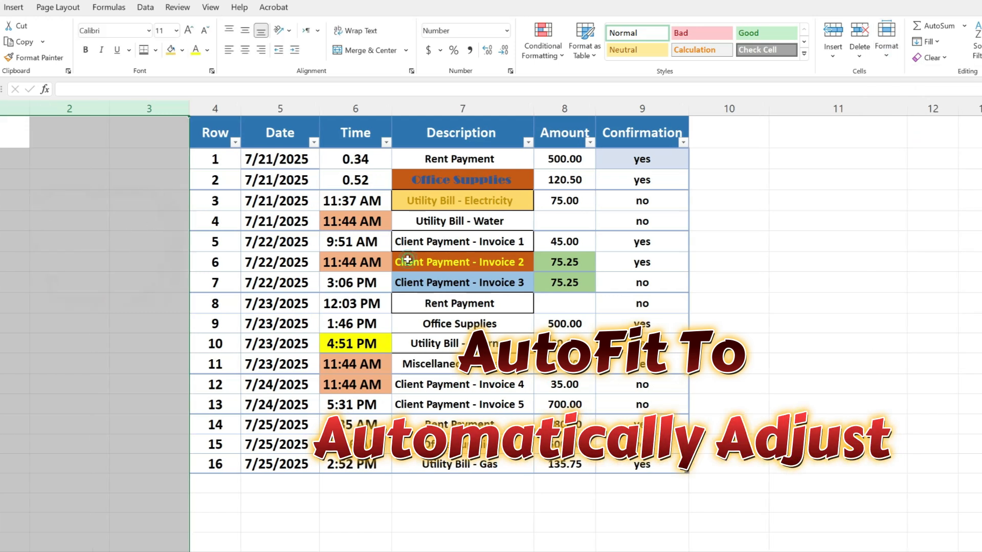
AutoFit the width of the table's Row column
{"action": "left_click", "coordinate": [408, 260]}
{"action": "left_click", "coordinate": [214, 109]}
{"action": "left_click", "coordinate": [886, 41]}
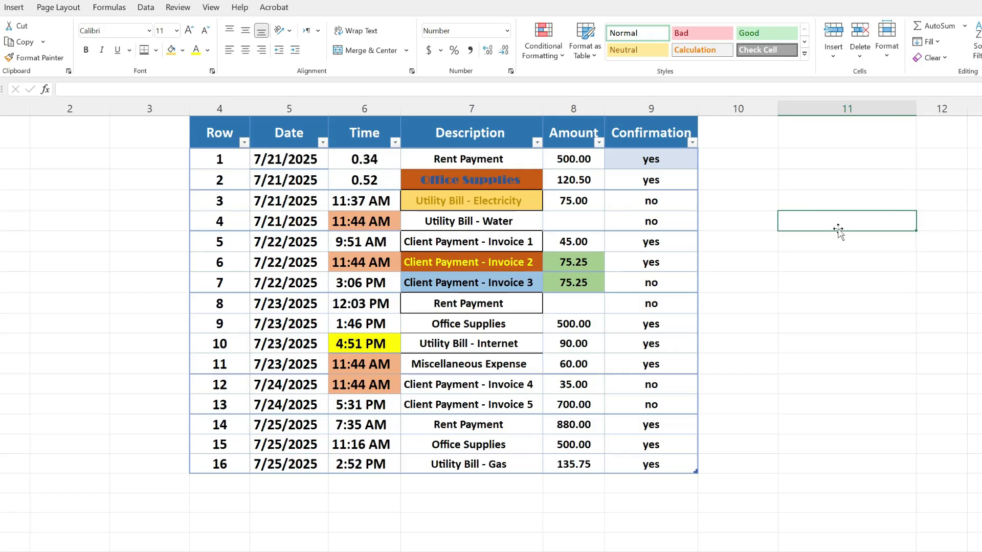
AutoSum the first three Amount values into the column 11 cell beside payment row 4
{"action": "left_click", "coordinate": [934, 26]}
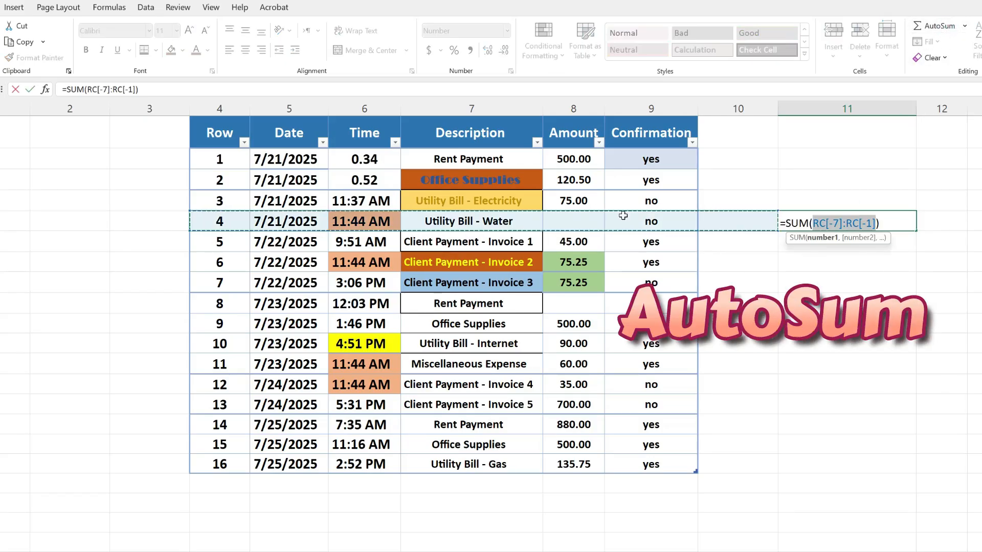
{"action": "left_click", "coordinate": [574, 160]}
{"action": "left_click_drag", "start_coordinate": [573, 160], "coordinate": [571, 200]}
{"action": "key", "text": "Return"}
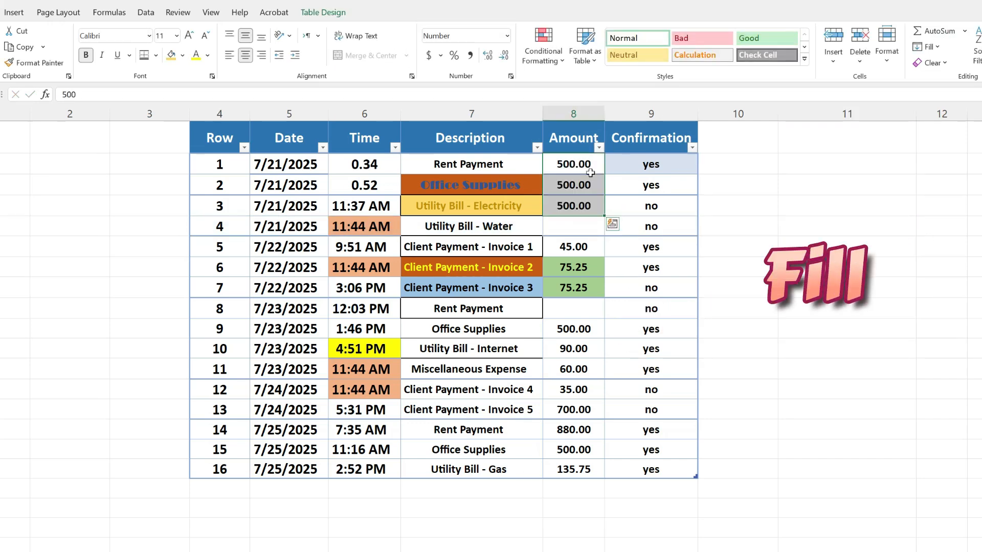
Fill the first Amount value, 500.00, down through payment row 4 and try the Clear command
{"action": "left_click", "coordinate": [637, 190]}
{"action": "left_click_drag", "start_coordinate": [573, 164], "coordinate": [574, 226]}
{"action": "left_click", "coordinate": [937, 48]}
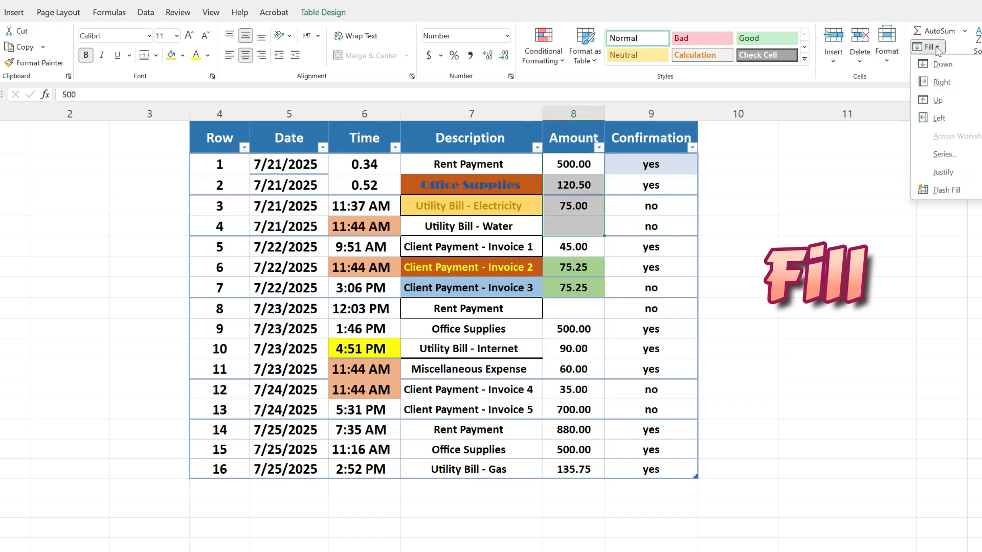
{"action": "left_click", "coordinate": [942, 64]}
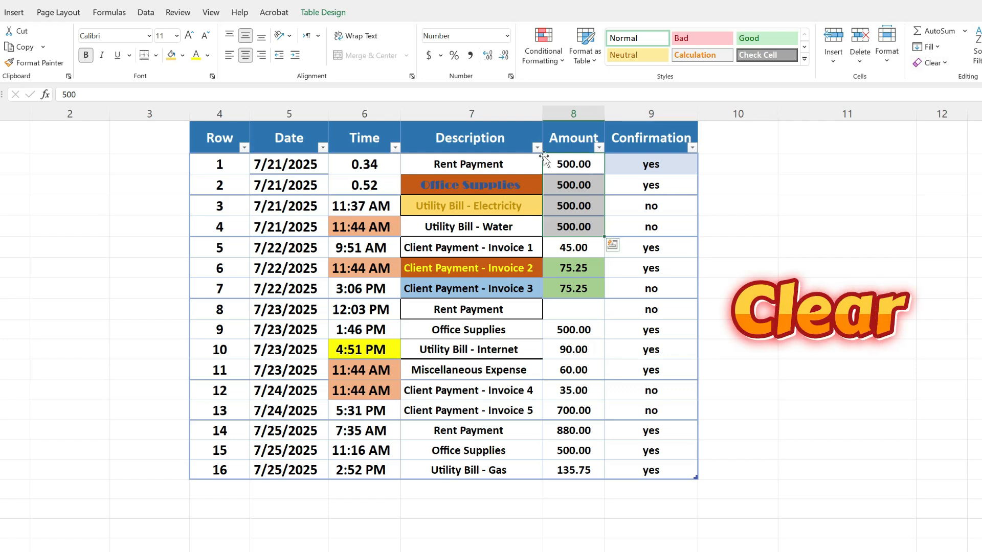
{"action": "left_click", "coordinate": [933, 63]}
{"action": "left_click", "coordinate": [946, 79]}
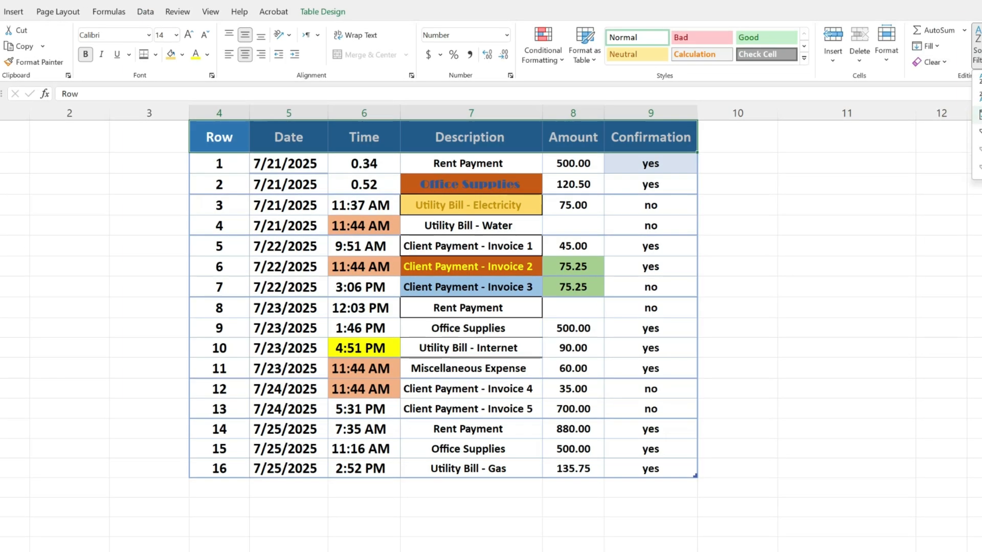
Turn the table's header filters back on and look over the Description filter's entries without applying a filter
{"action": "key", "text": "ctrl+shift+l"}
{"action": "left_click", "coordinate": [535, 146]}
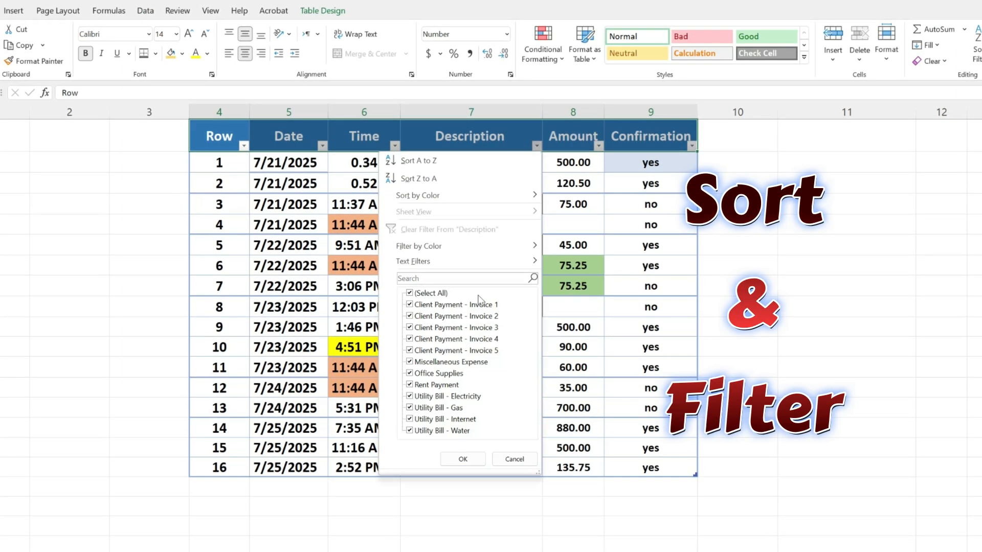
{"action": "left_click", "coordinate": [410, 293]}
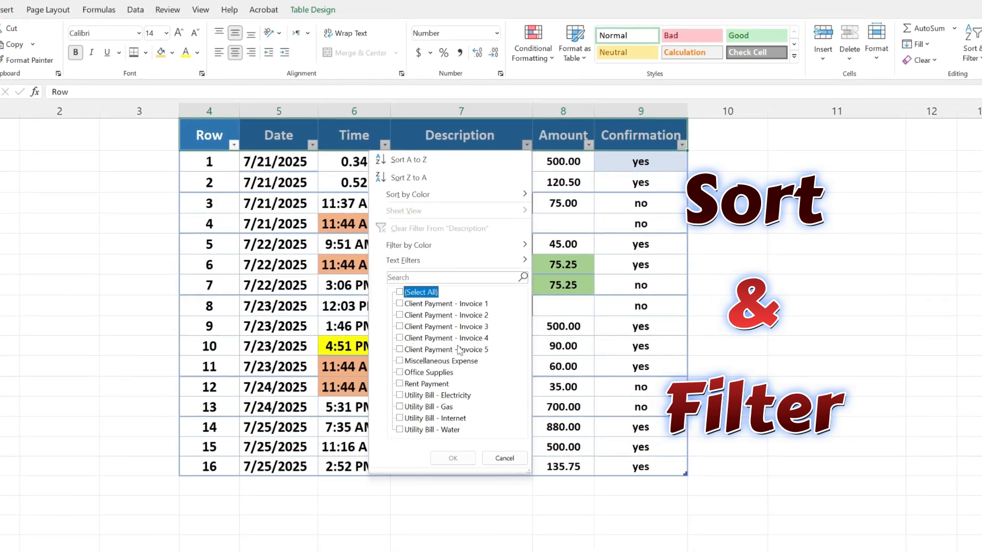
{"action": "key", "text": "Escape"}
Filter the Date column to show only the payments dated 7/22/2025
{"action": "left_click", "coordinate": [313, 145]}
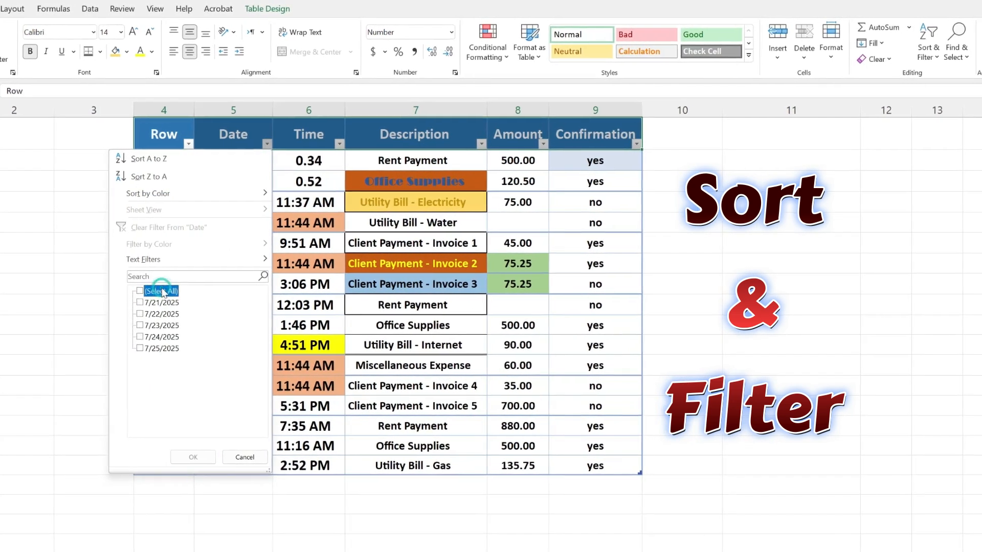
{"action": "left_click", "coordinate": [154, 314]}
{"action": "left_click", "coordinate": [194, 457]}
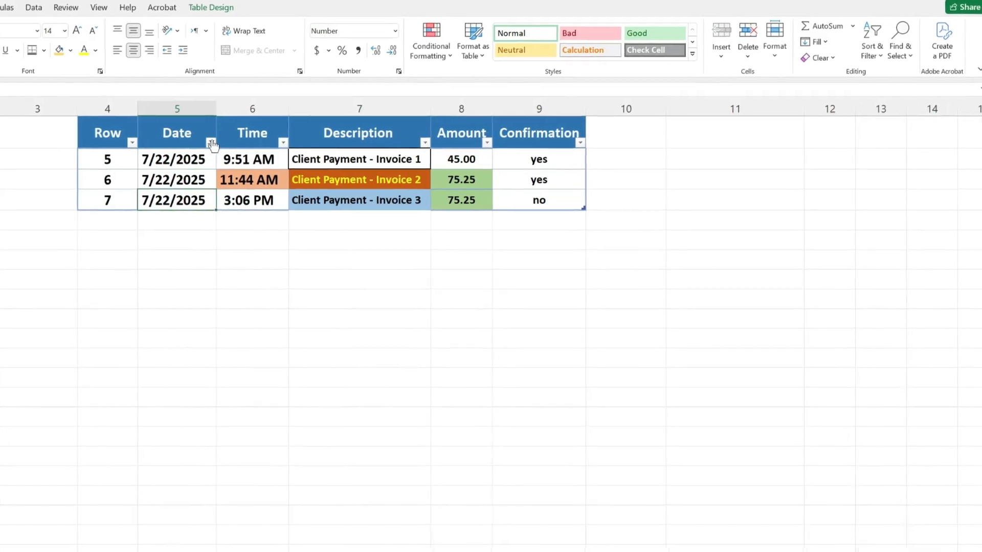
Reselect all dates in the Date filter to show every payment row again
{"action": "left_click", "coordinate": [223, 142]}
{"action": "left_click", "coordinate": [77, 289]}
{"action": "left_click", "coordinate": [125, 457]}
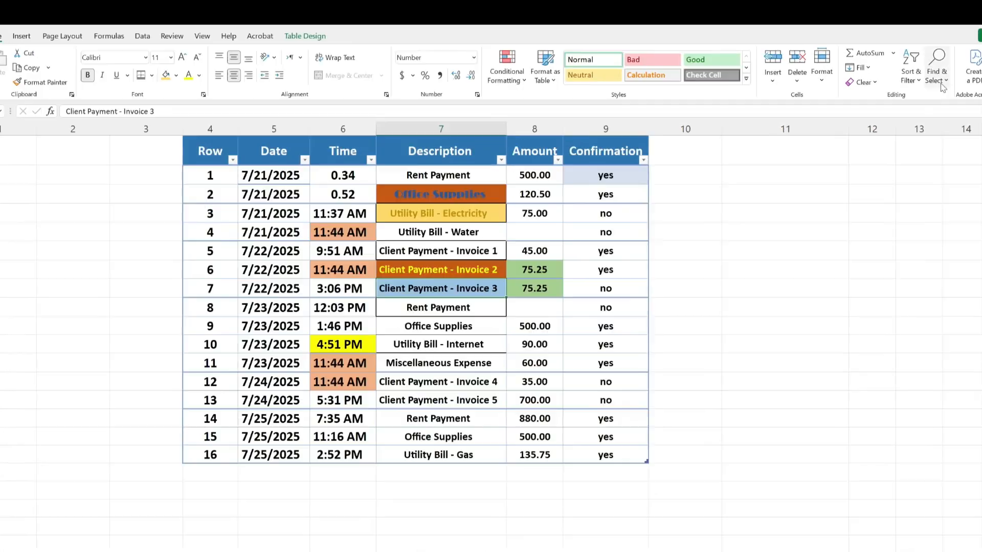
Search the sheet for "office", step through the matching cells and close the search
{"action": "left_click", "coordinate": [941, 82]}
{"action": "left_click", "coordinate": [944, 99]}
{"action": "left_click_drag", "start_coordinate": [120, 200], "coordinate": [768, 324]}
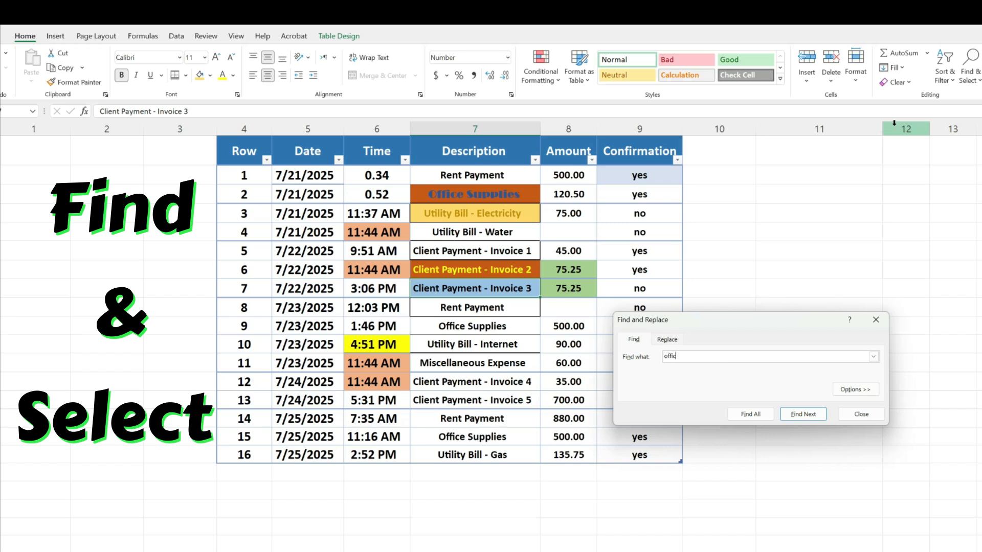
{"action": "left_click", "coordinate": [803, 414]}
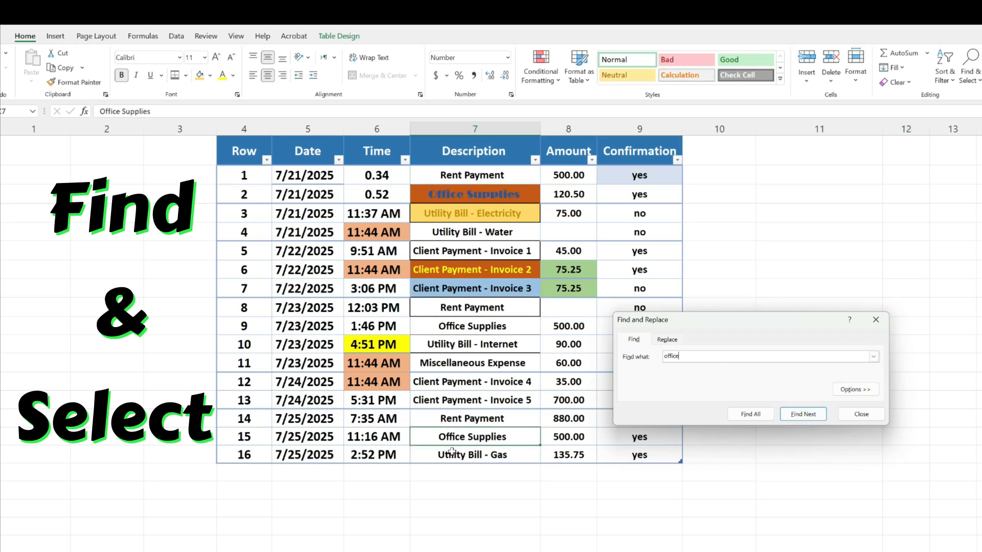
{"action": "left_click", "coordinate": [792, 410]}
{"action": "left_click", "coordinate": [467, 325]}
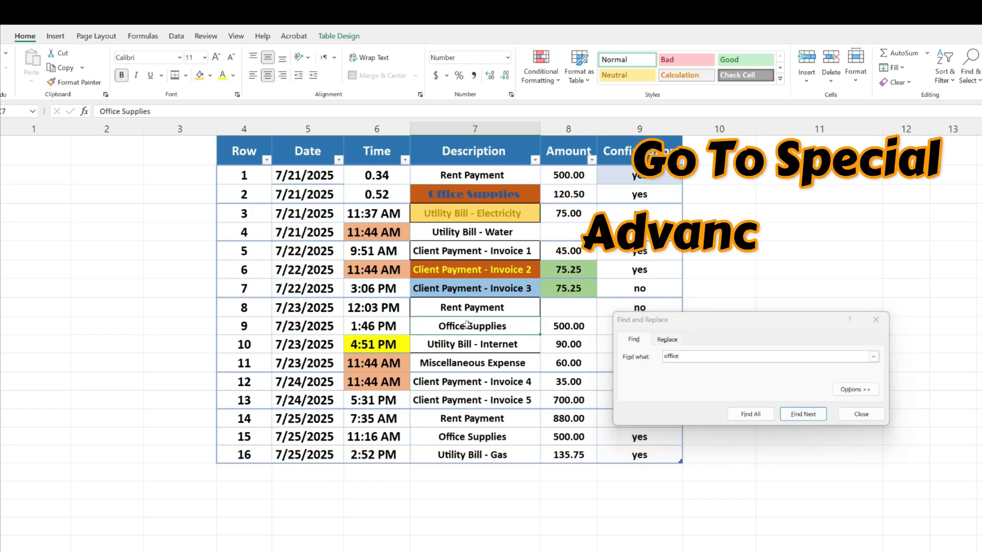
{"action": "left_click", "coordinate": [861, 414]}
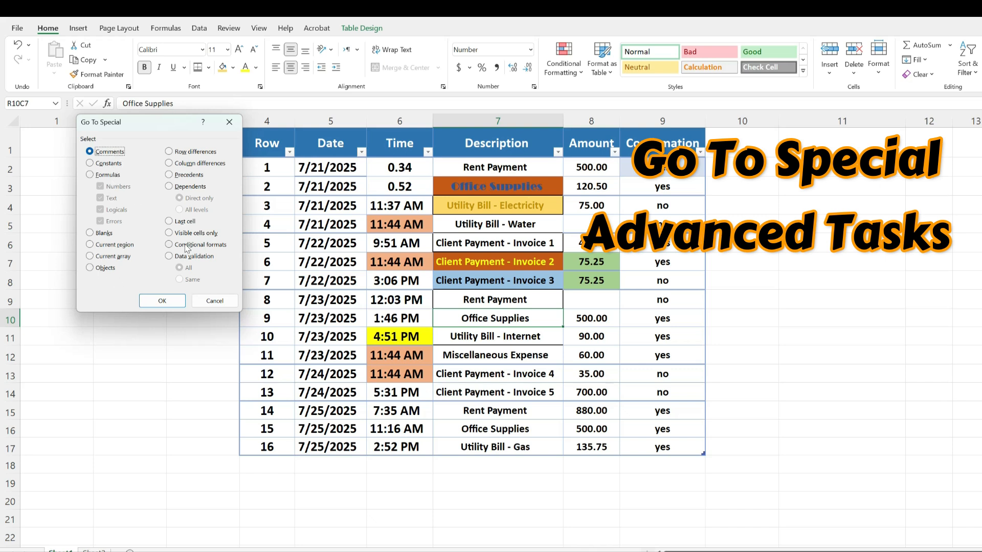
Select all blank cells on the sheet with Go To Special's Blanks option
{"action": "left_click", "coordinate": [89, 232]}
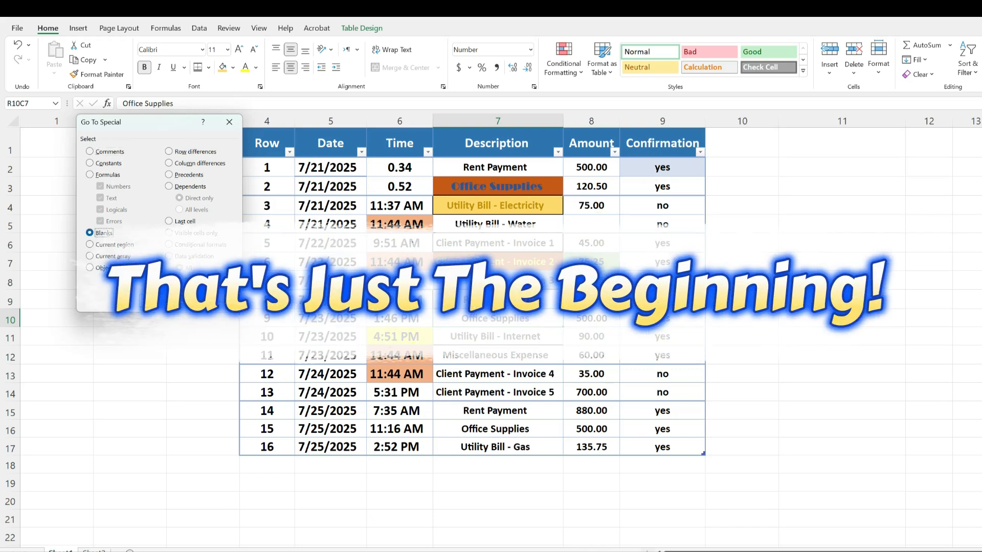
{"action": "left_click", "coordinate": [162, 301]}
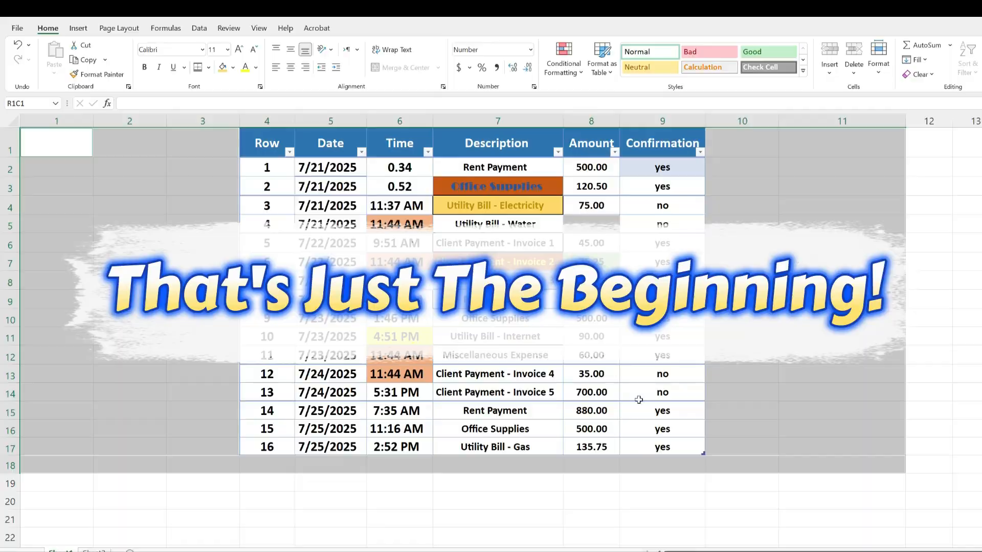